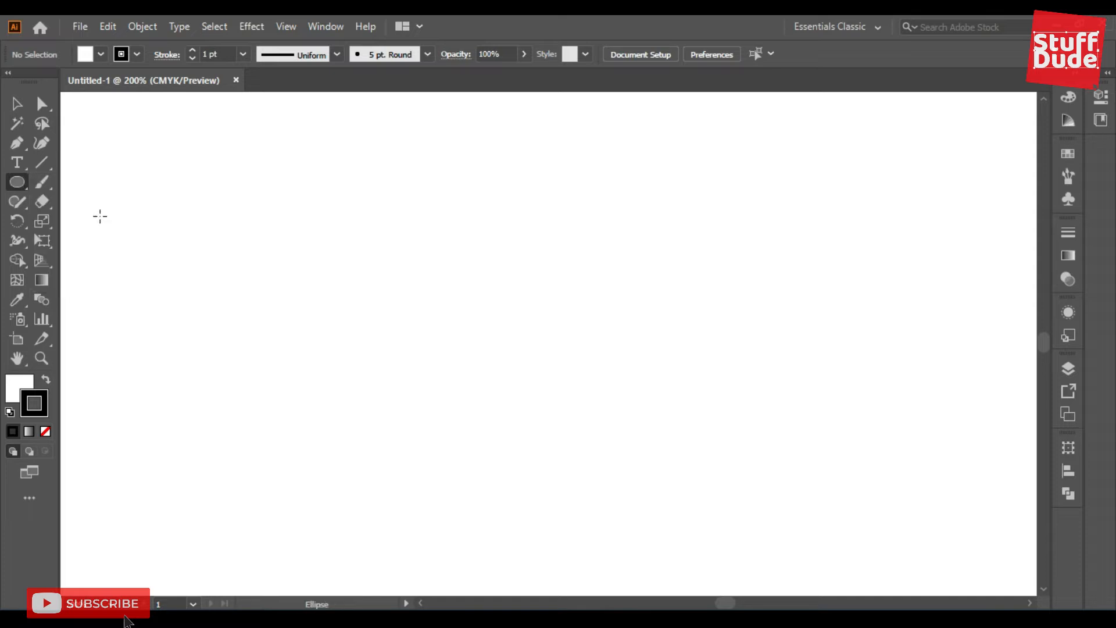
Draw a circle with no fill and a 0.25 pt black stroke on the empty artboard
left_click(27, 386)
left_click(46, 431)
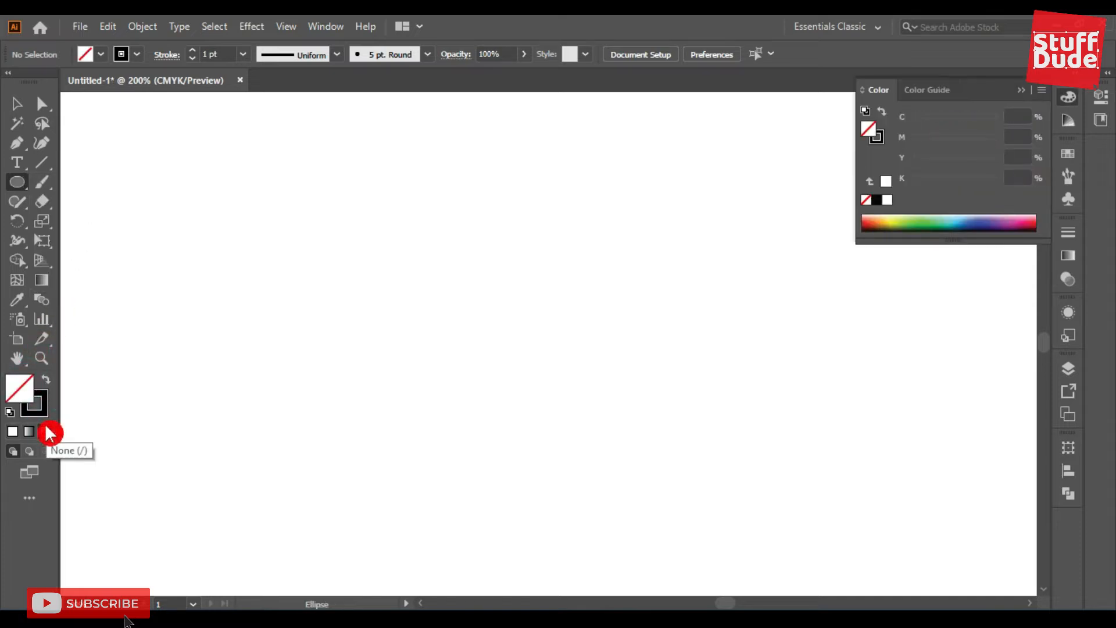
left_click(242, 54)
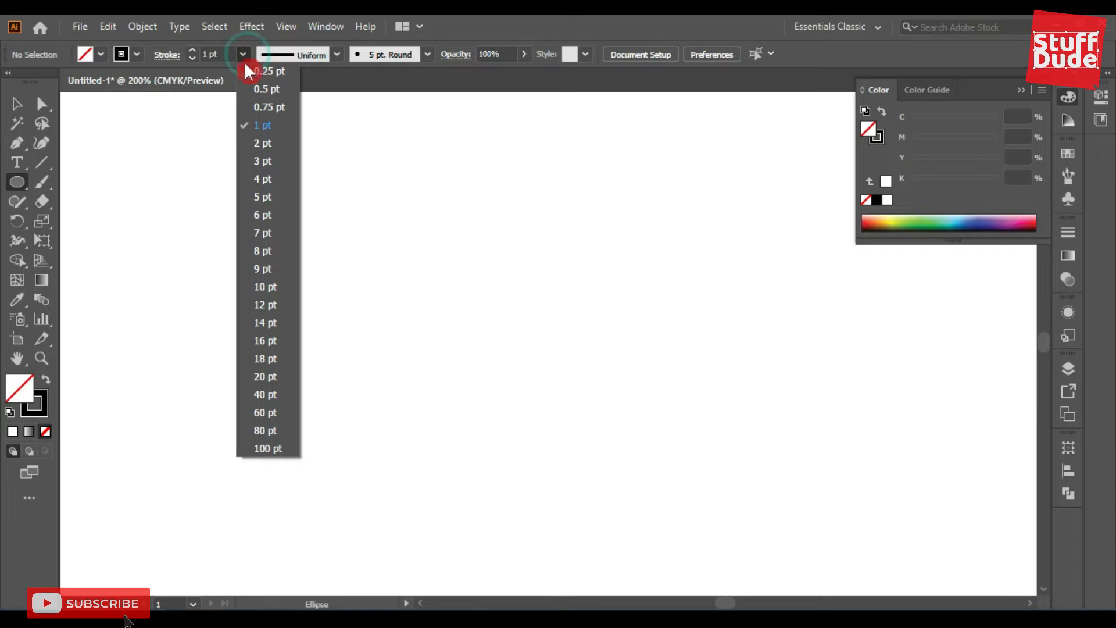
left_click(265, 71)
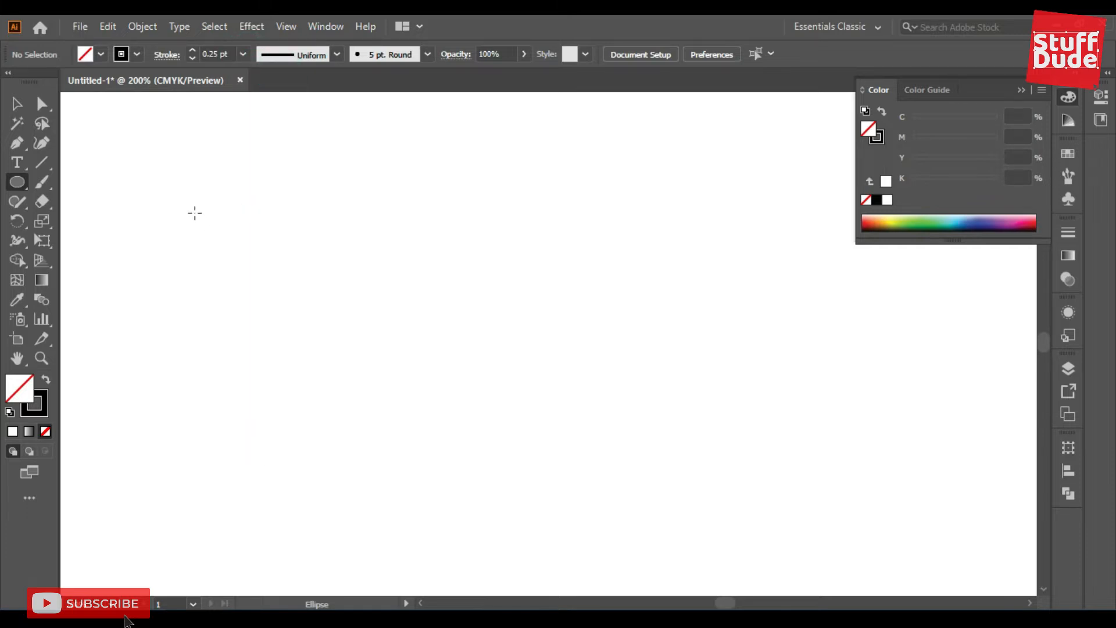
left_click_drag(174, 200, 398, 423)
Duplicate the circle horizontally to its right and scale the copy down proportionally so that it overlaps the original's right edge
left_click(50, 102)
left_click(17, 103)
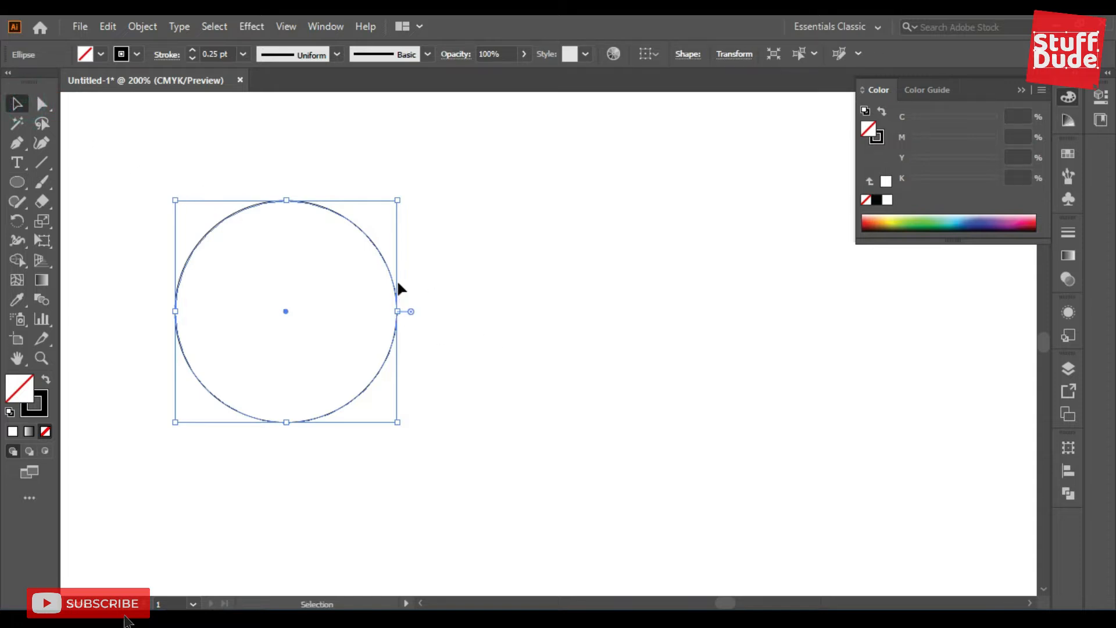
left_click_drag(387, 268, 561, 268)
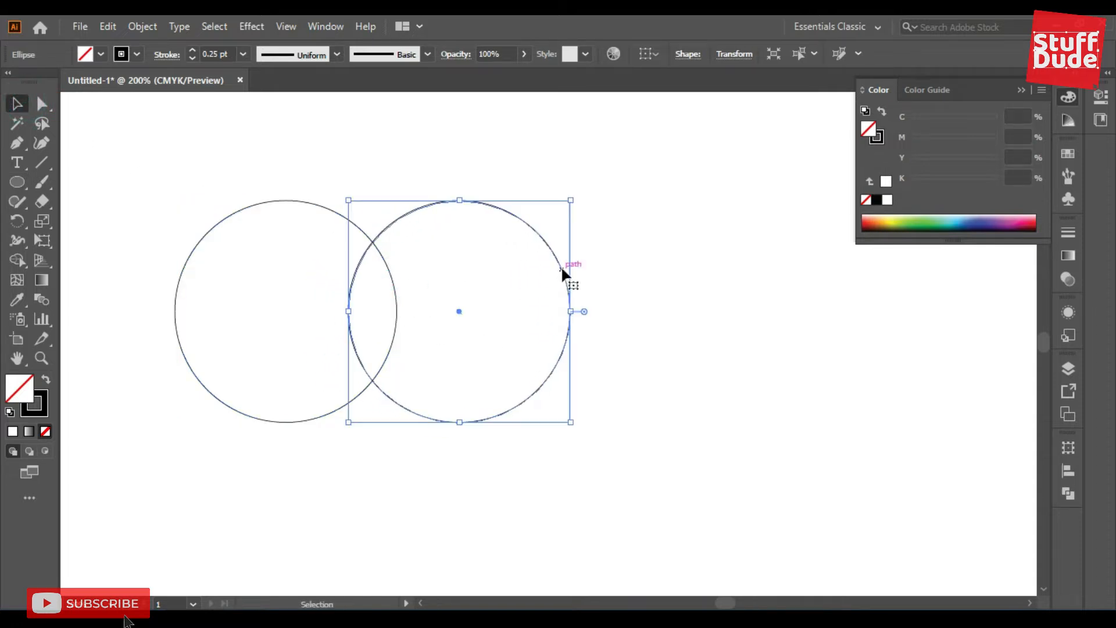
left_click_drag(572, 199, 502, 259)
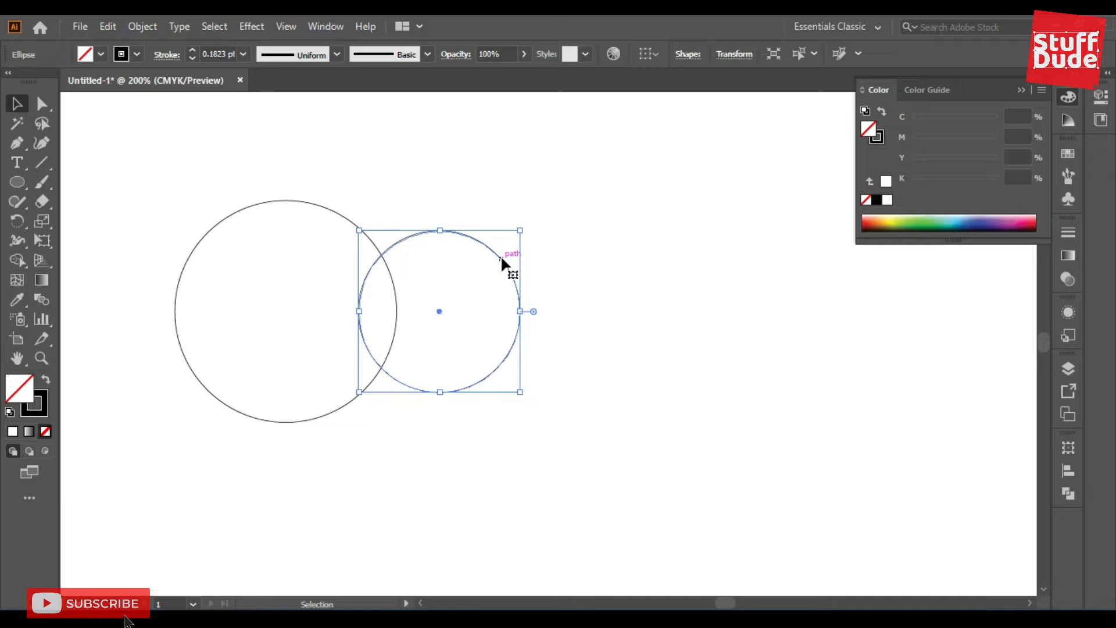
key("a")
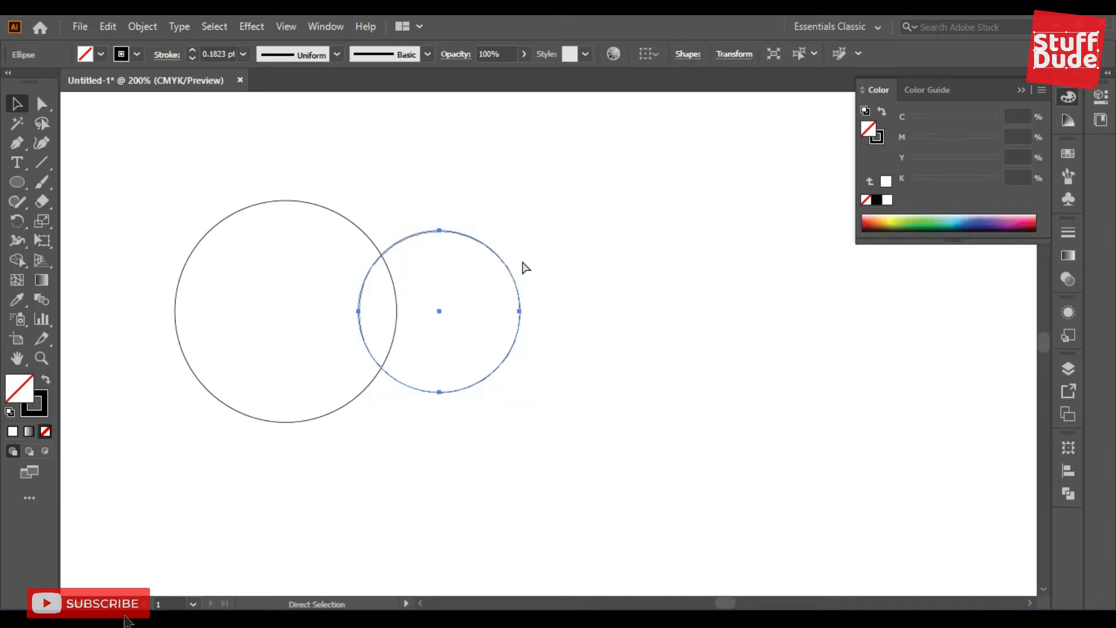
key("v")
key("a")
key("v")
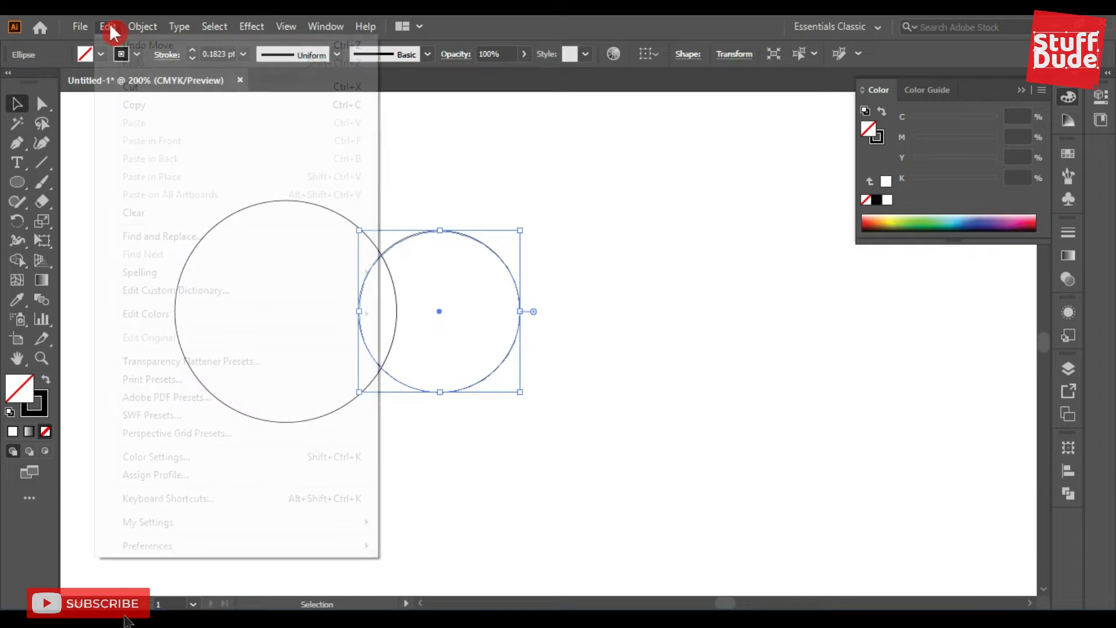
Copy the right circle, paste it in front, and shrink it to a small circle touching the large circle's right edge from outside
left_click(108, 26)
left_click(130, 105)
left_click(108, 26)
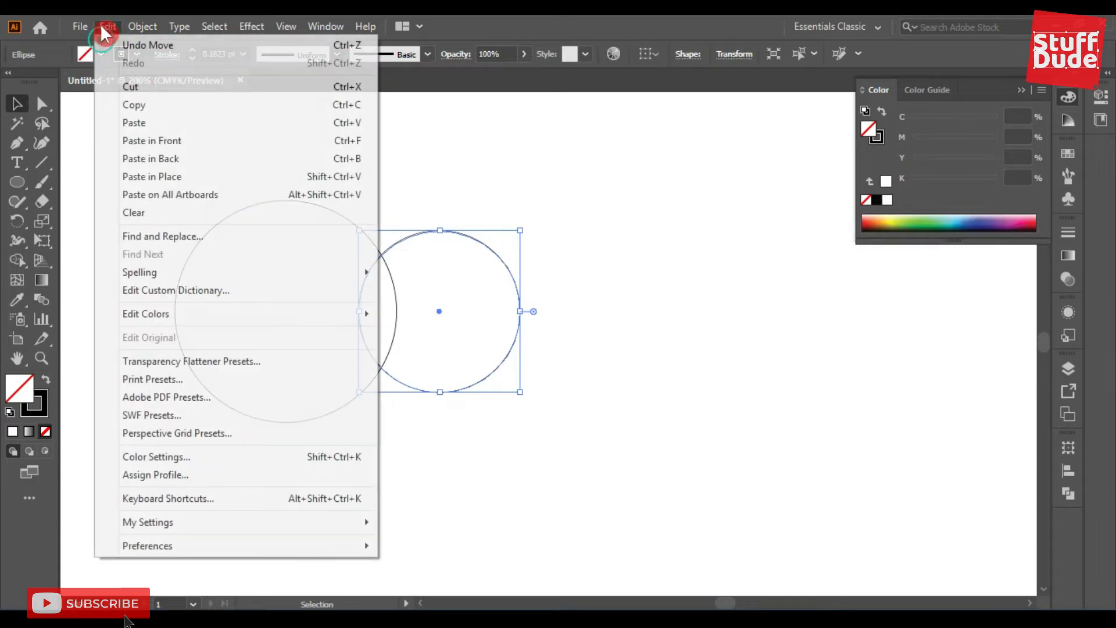
left_click(153, 141)
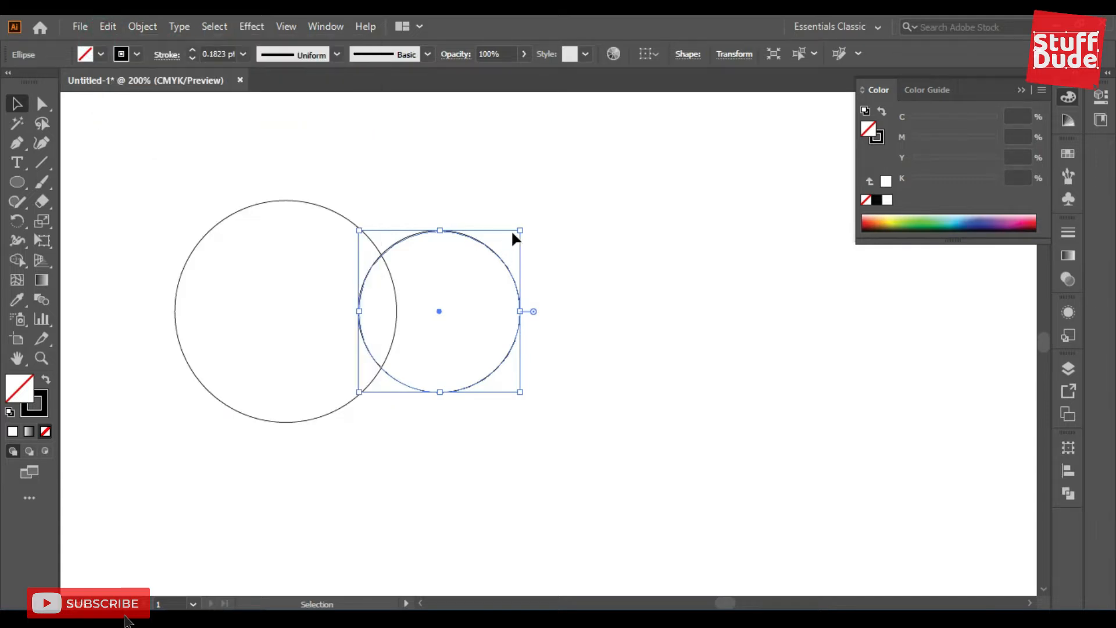
left_click_drag(522, 230, 427, 301)
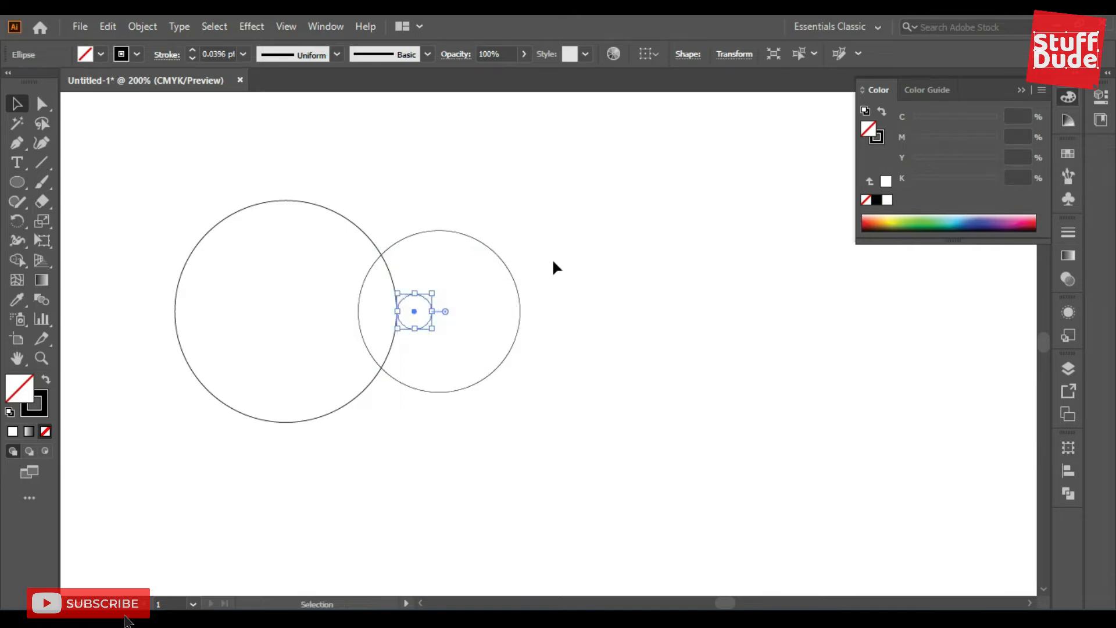
Copy the large left circle, paste it in front, and scale the copy down from its centre to form a concentric inner circle
left_click(313, 193)
left_click(333, 203)
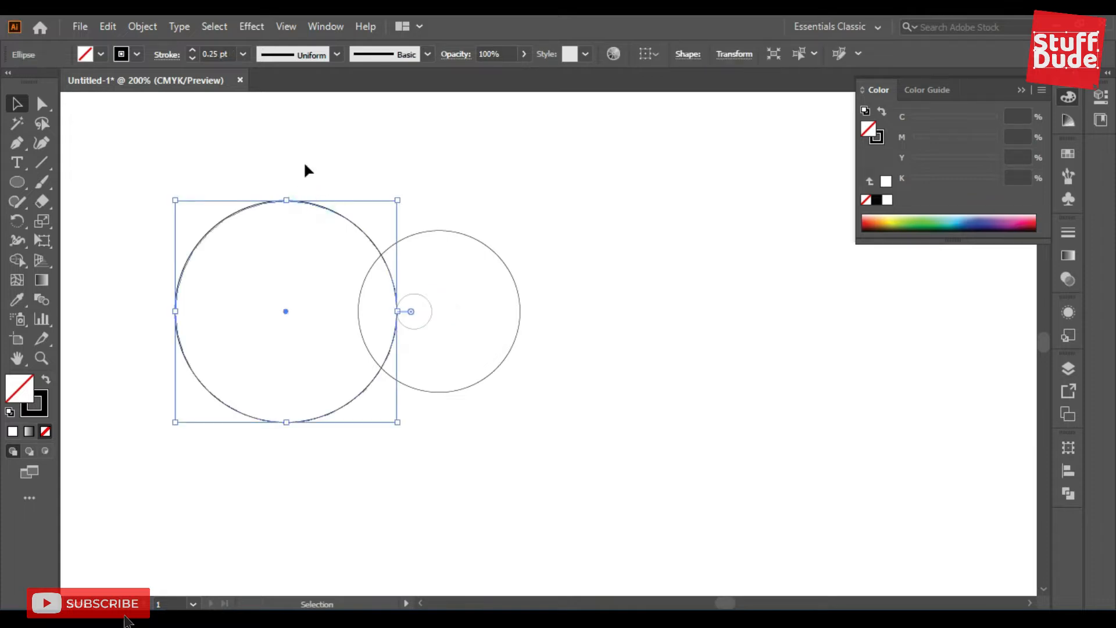
left_click(110, 27)
left_click(140, 105)
left_click(110, 27)
left_click(145, 141)
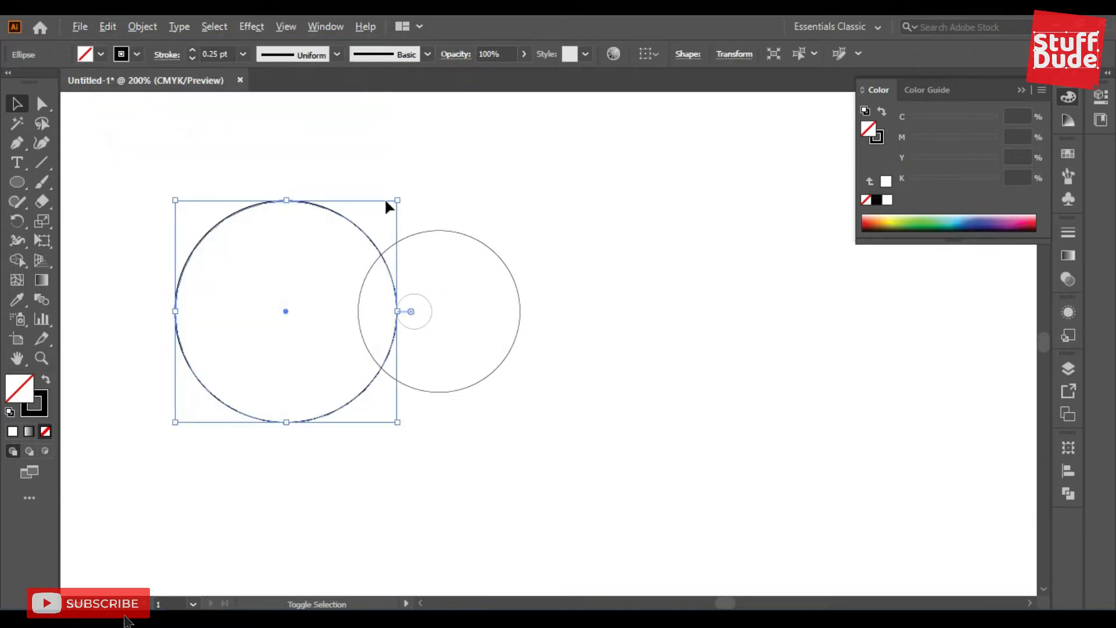
left_click_drag(402, 199, 376, 215)
left_click(450, 150)
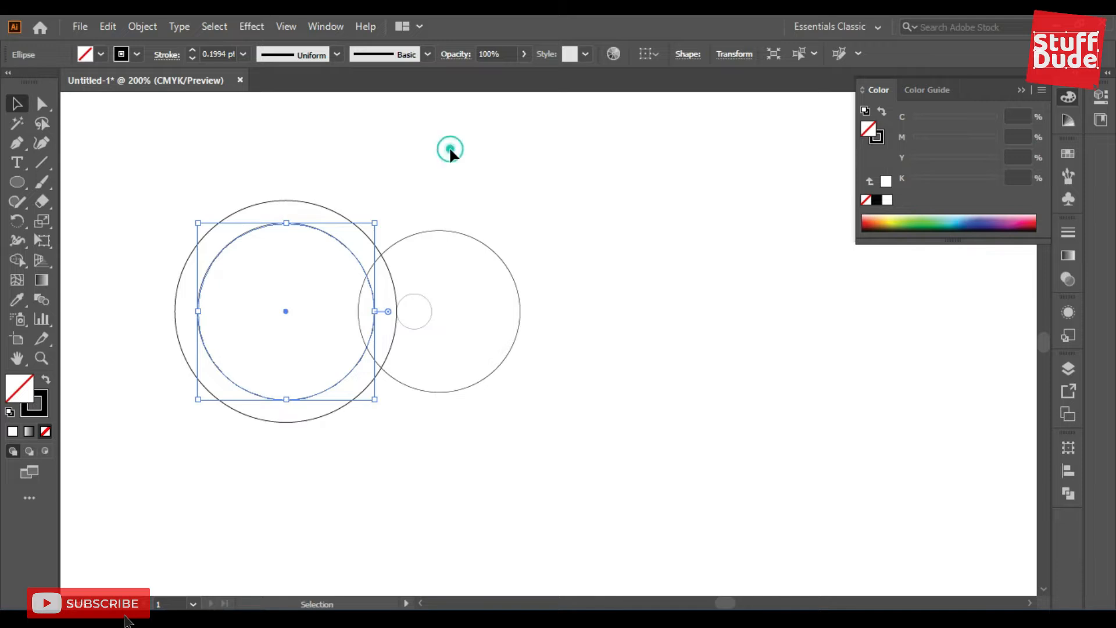
Duplicate the small circle into the upper and lower notches between the two big circles, nudging the upper copy up until it touches both
left_click(426, 300)
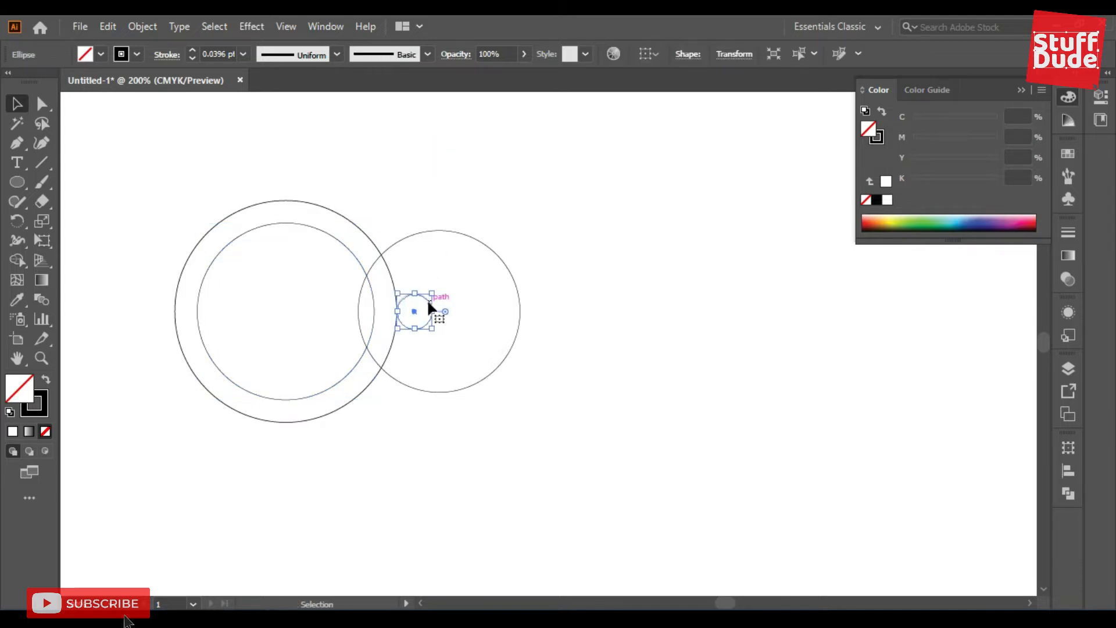
left_click_drag(410, 306, 383, 390)
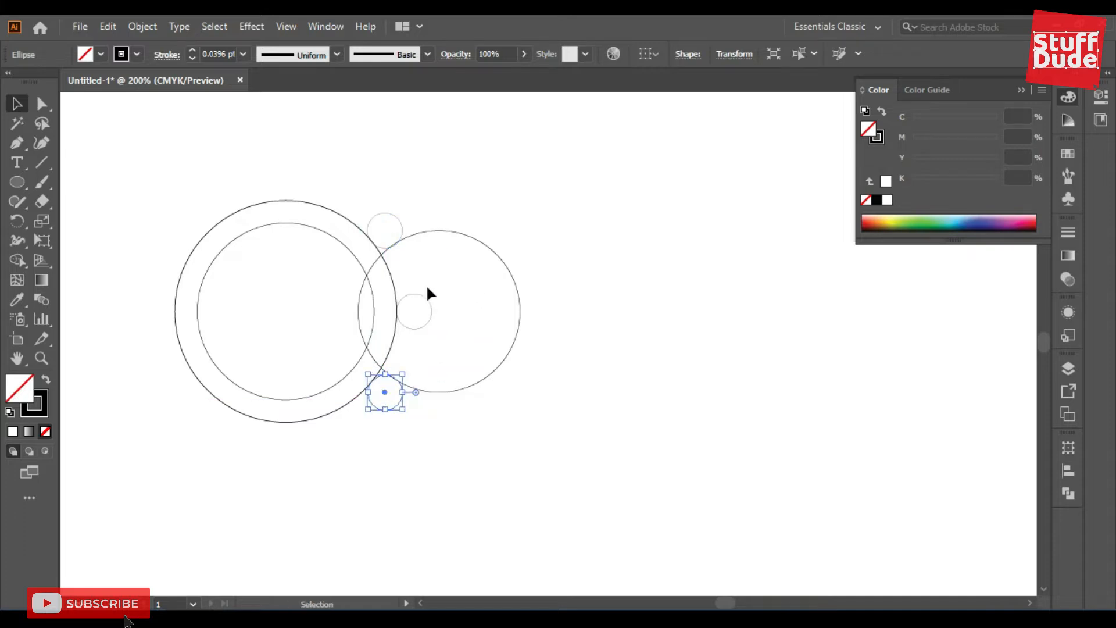
left_click(384, 265, "ctrl")
left_click(577, 389, "ctrl")
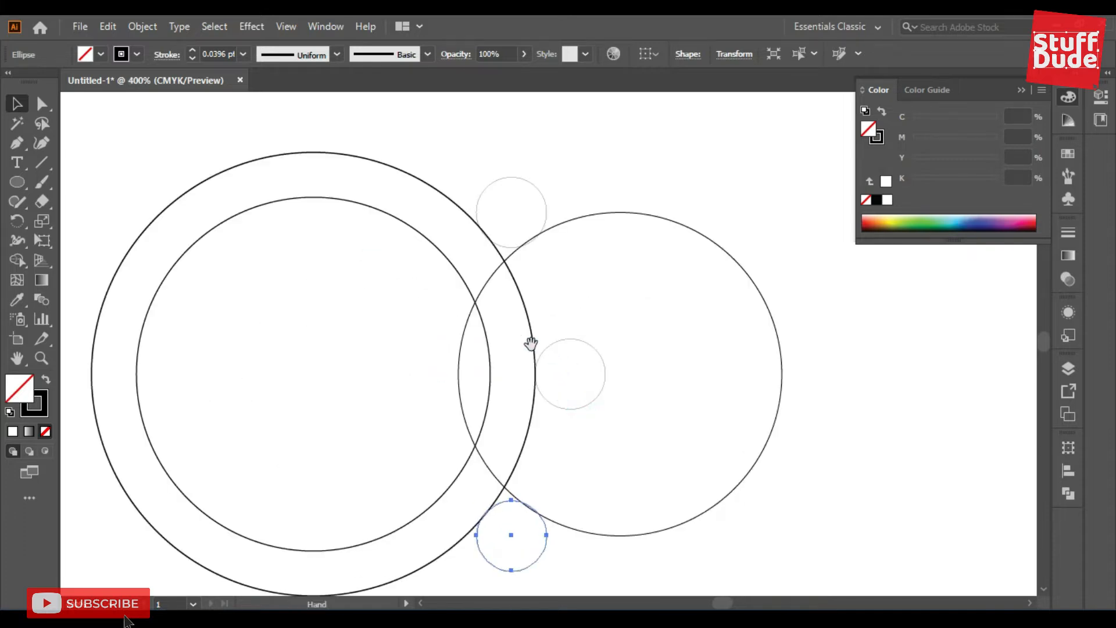
left_click(513, 377, "ctrl")
left_click_drag(549, 274, 512, 440)
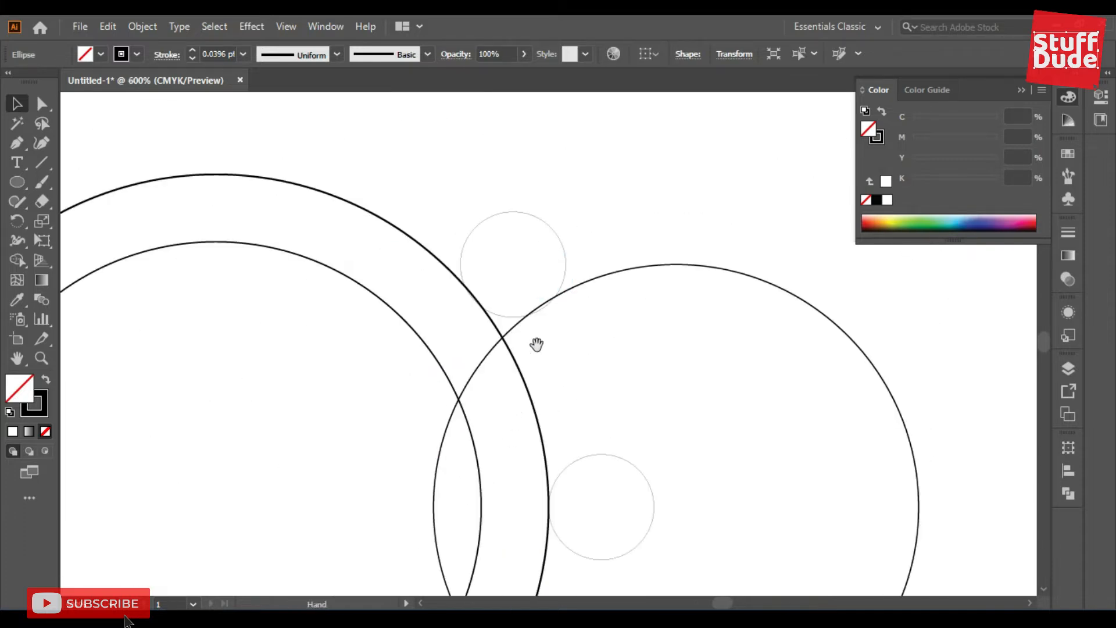
left_click_drag(557, 232, 555, 233)
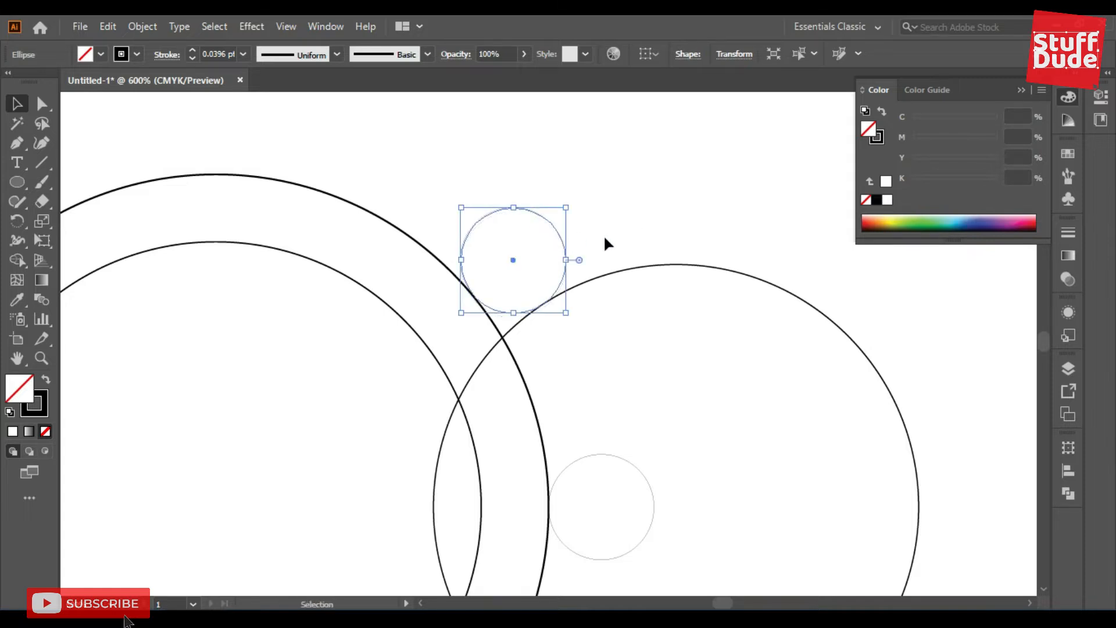
Nudge the lower small circle down so that it just touches both big circles
scroll(616, 308, "down", 6)
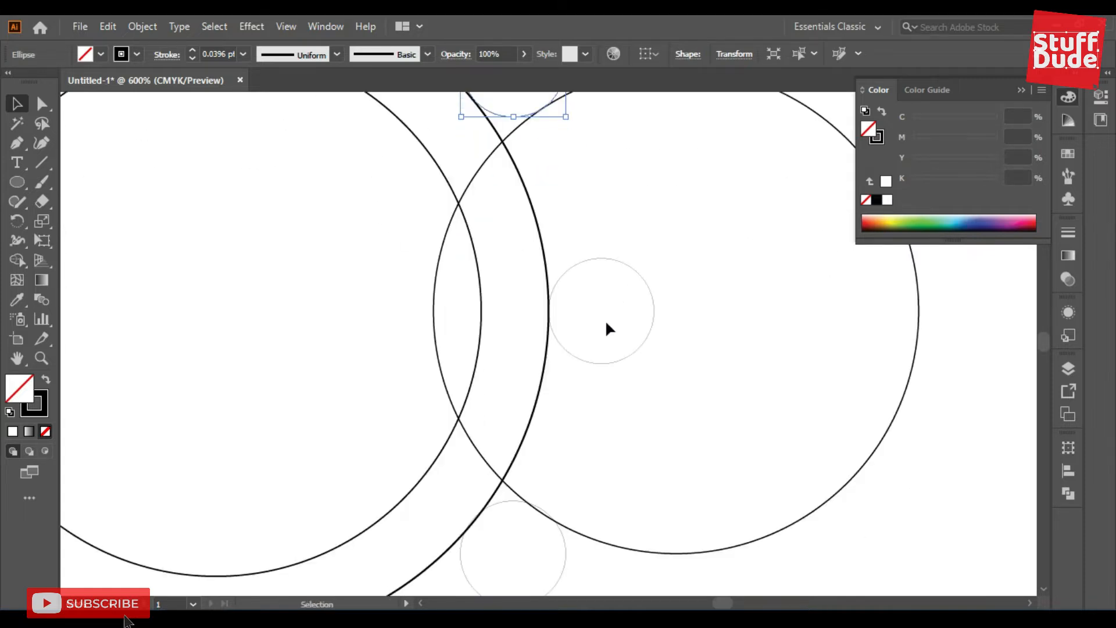
left_click(539, 398)
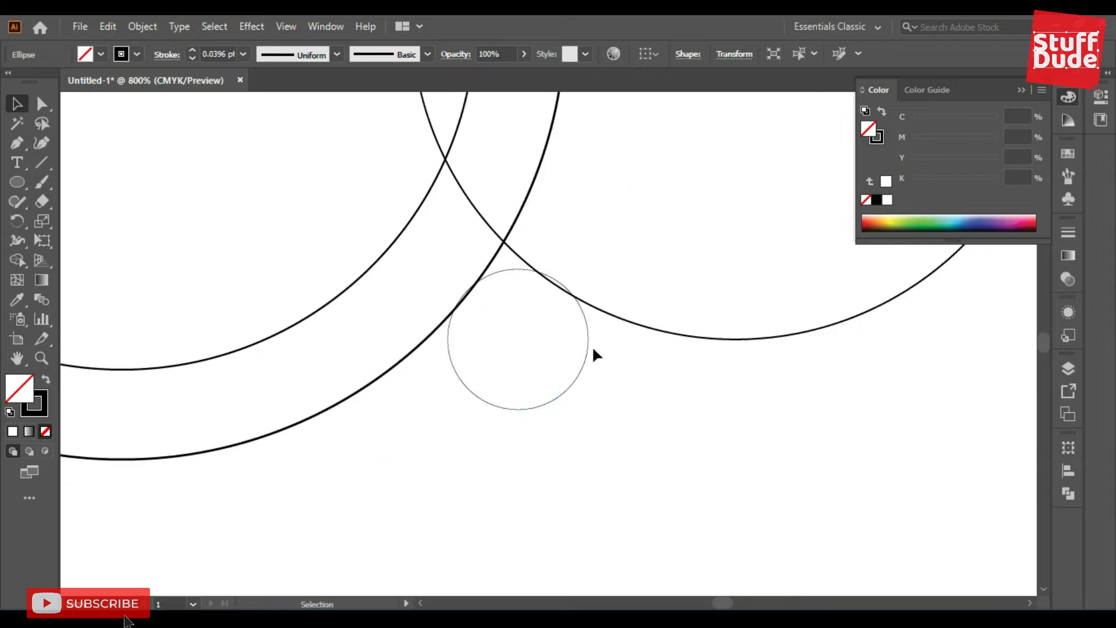
left_click(586, 332)
left_click_drag(583, 314, 582, 319)
left_click(632, 381)
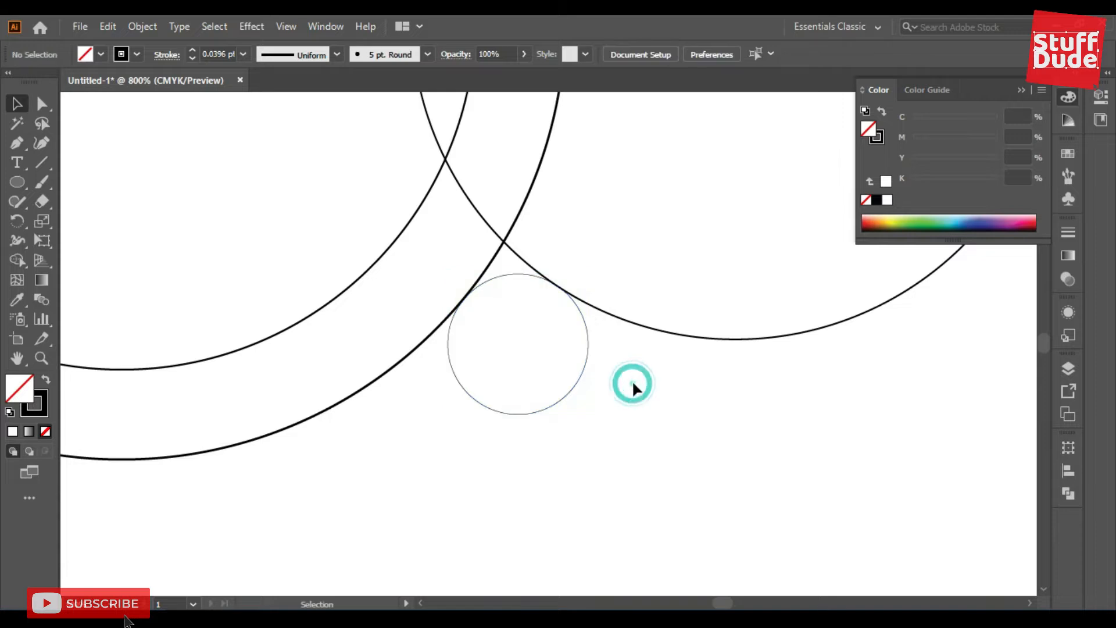
Set the stroke weight of all the circles to 0.25 pt
left_click(622, 236, "alt")
left_click(621, 236, "alt")
left_click(621, 236, "alt")
left_click_drag(545, 262, 618, 172)
left_click_drag(685, 142, 386, 517)
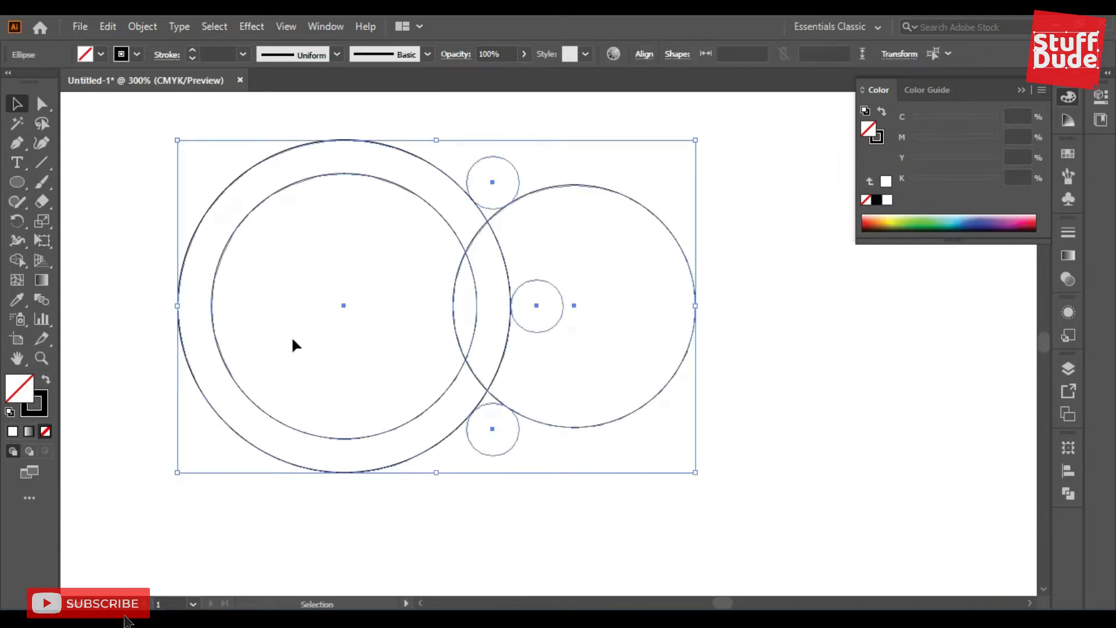
left_click(242, 52)
left_click(260, 75)
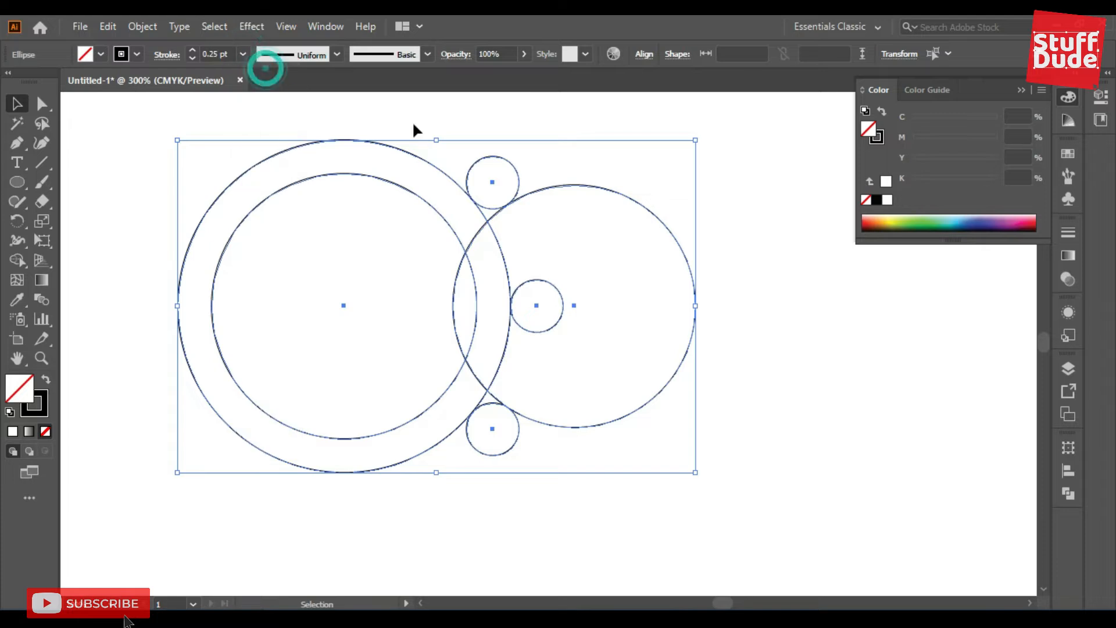
left_click(731, 217)
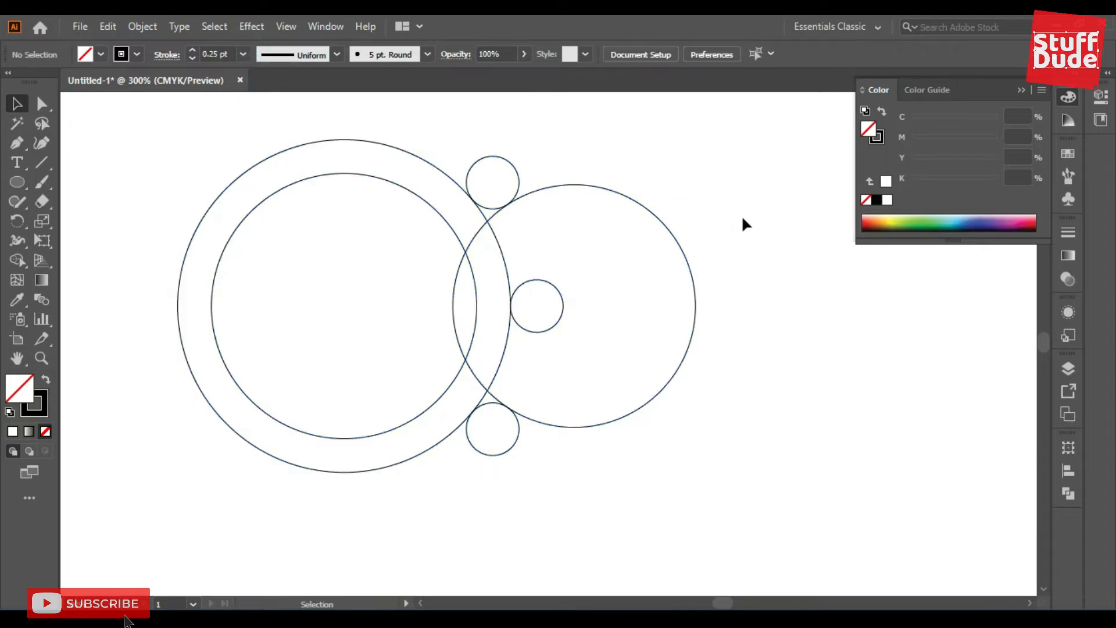
Draw a thin horizontal rectangle about 1.46 in by 0.1 in, extending right from the middle small circle's centre
left_click_drag(610, 274, 527, 294)
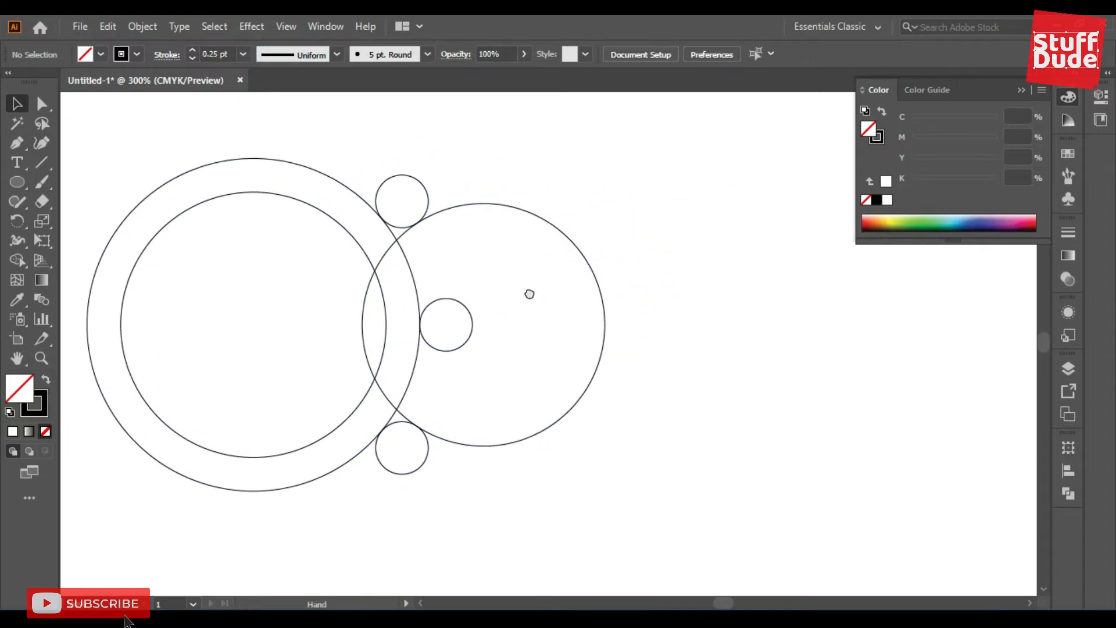
left_click_drag(18, 183, 76, 180)
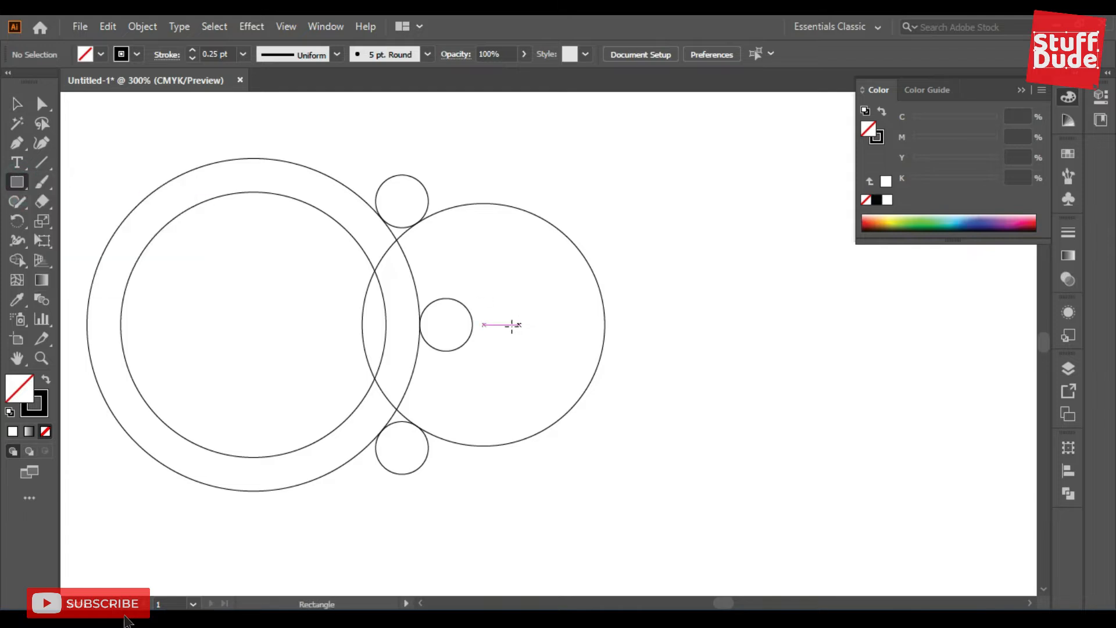
left_click_drag(446, 312, 812, 335)
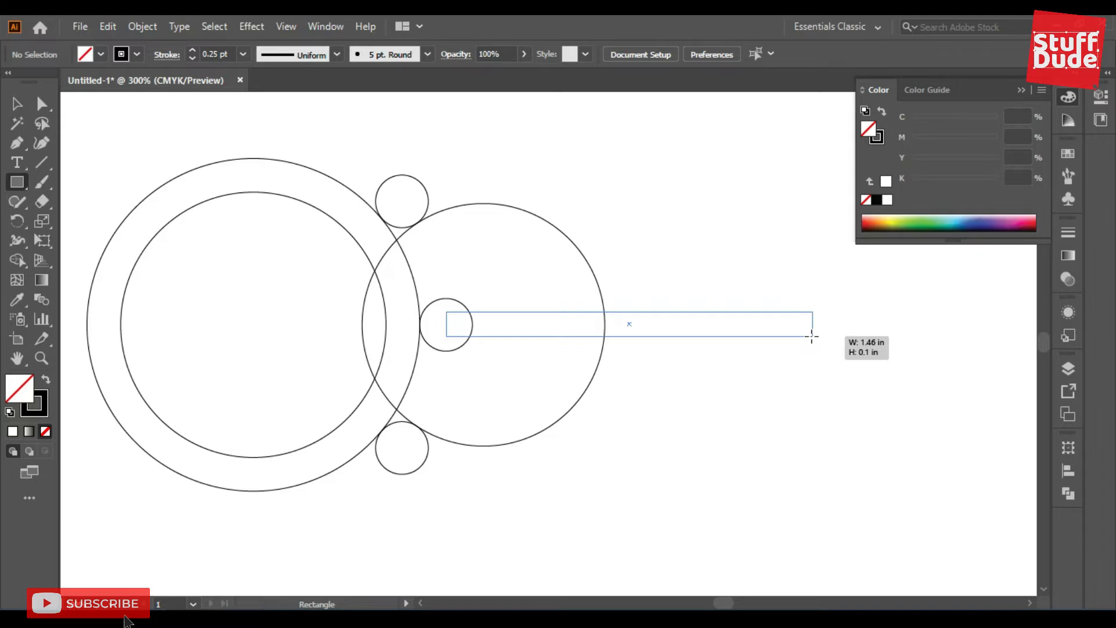
left_click_drag(812, 336, 812, 336)
Taper the long rectangle by moving the corner anchor points of its right end slightly inward
left_click(42, 104)
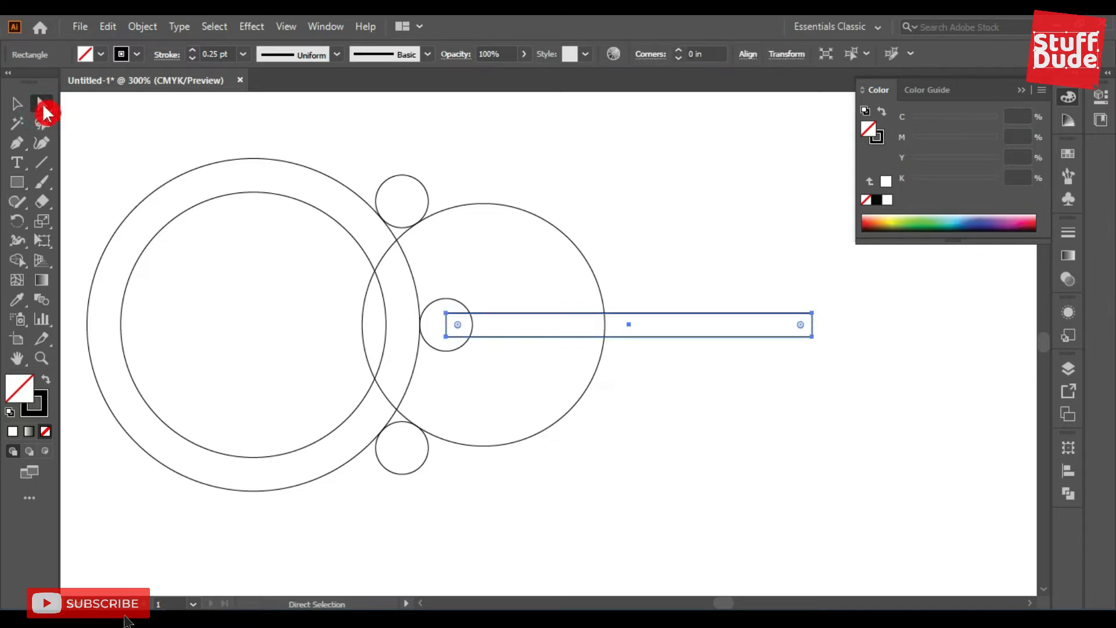
left_click_drag(758, 359, 759, 340)
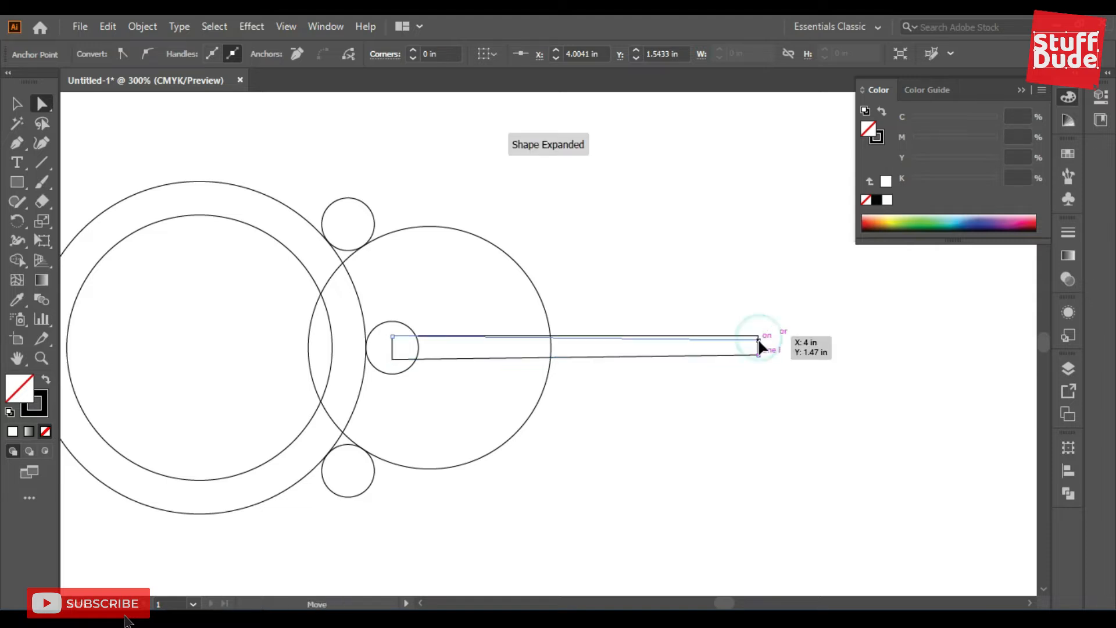
left_click(766, 298)
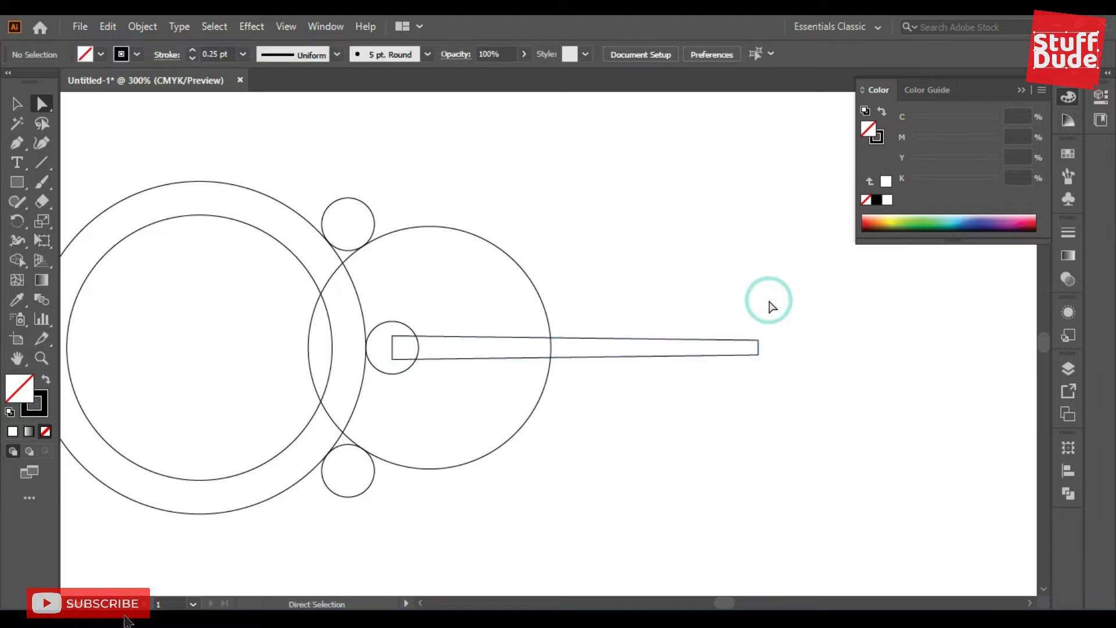
Draw a short, taller rectangle against the narrow end of the tapered bar, centred on it vertically
left_click(23, 182)
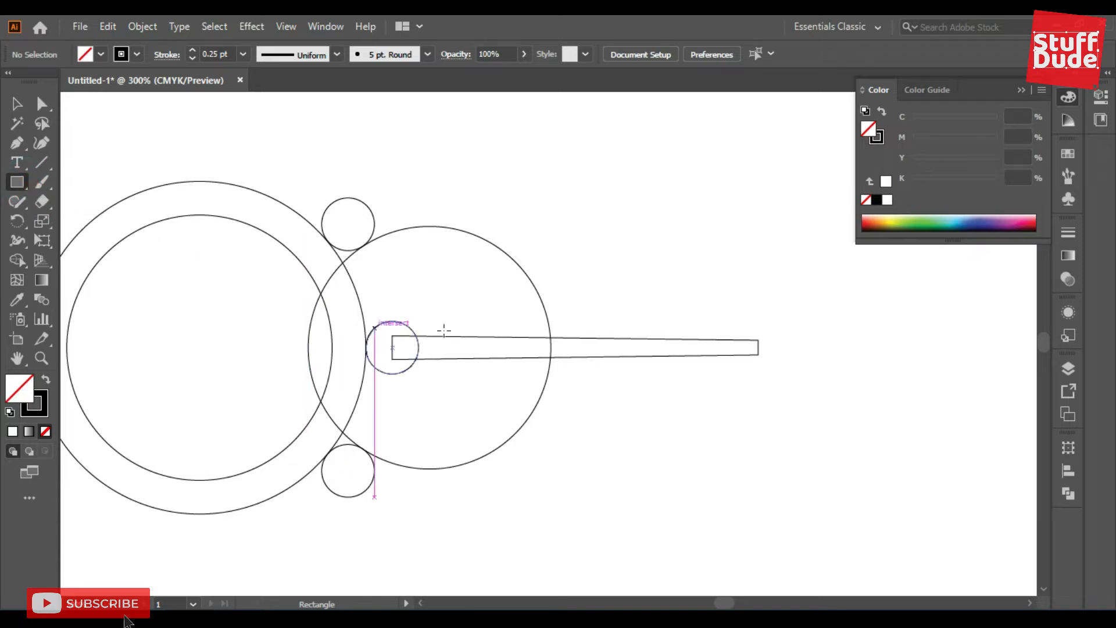
left_click_drag(759, 330, 839, 365)
key("v")
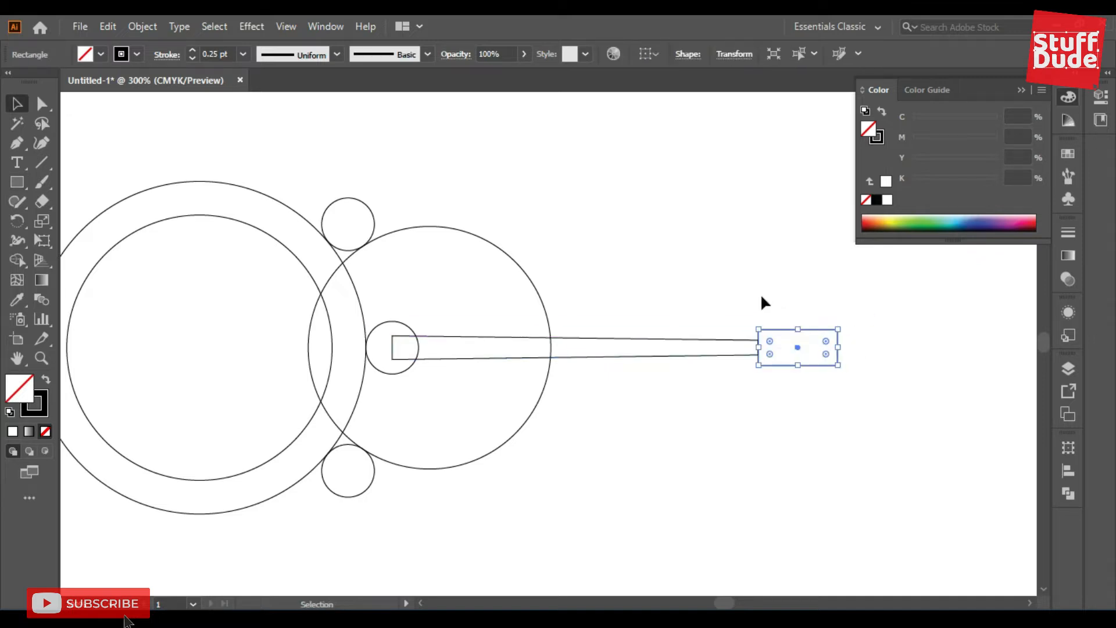
left_click(509, 292)
Draw three short vertical lines: across the bar beside the middle small circle, near its narrow end, and through the end rectangle's left part
left_click(50, 170)
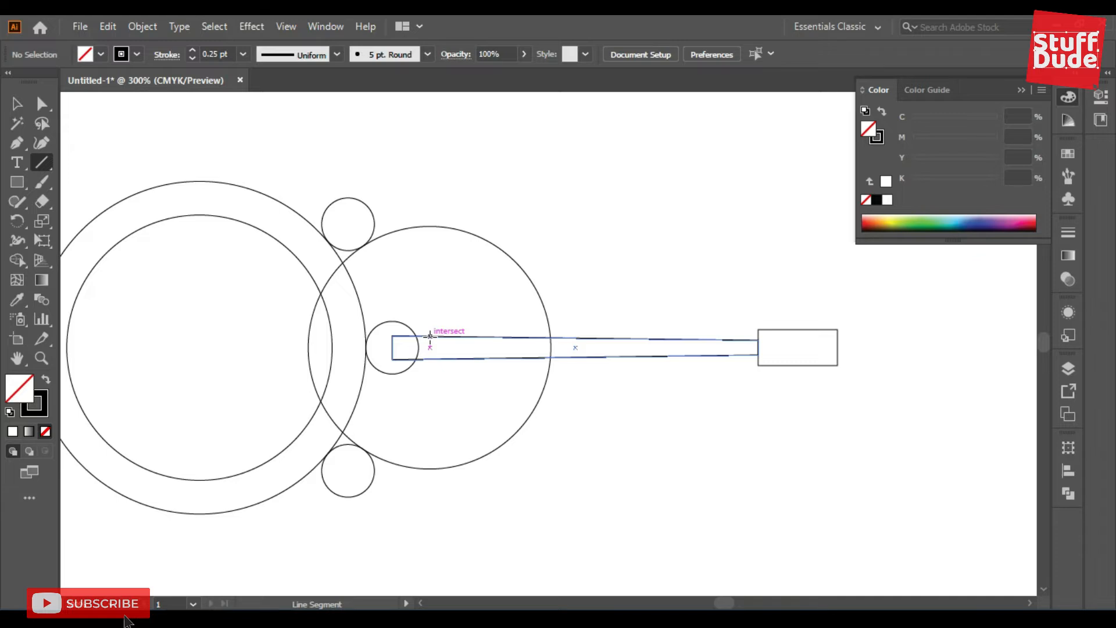
left_click_drag(430, 320, 430, 373)
left_click_drag(740, 317, 741, 373)
left_click_drag(768, 310, 768, 374)
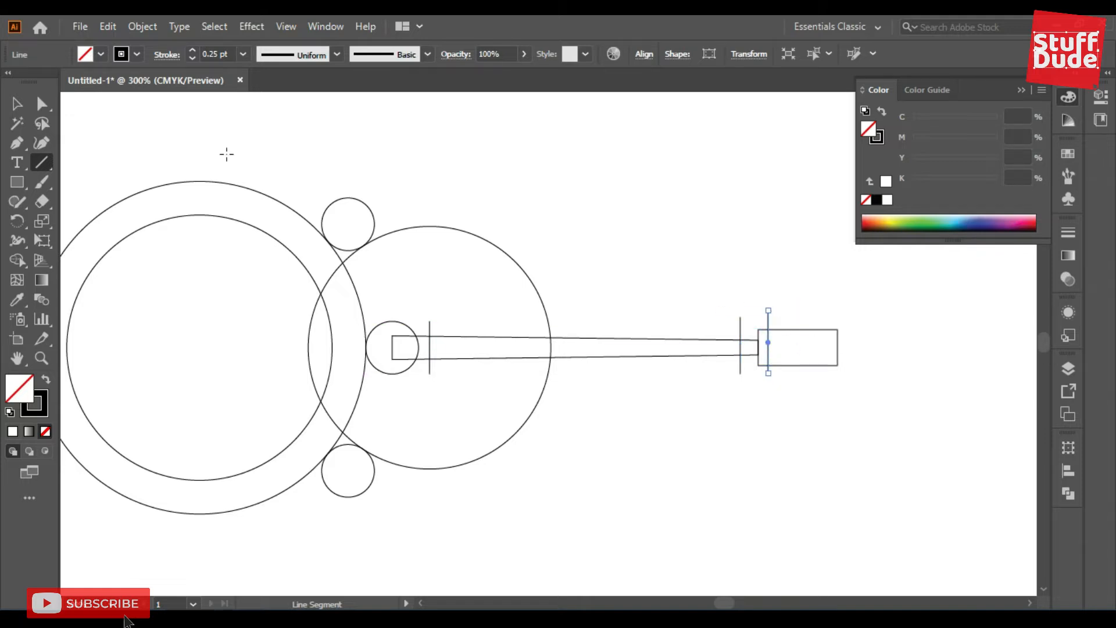
Duplicate the short vertical line in the end rectangle's left part horizontally to near the rectangle's right edge
left_click(16, 103)
left_click(772, 285)
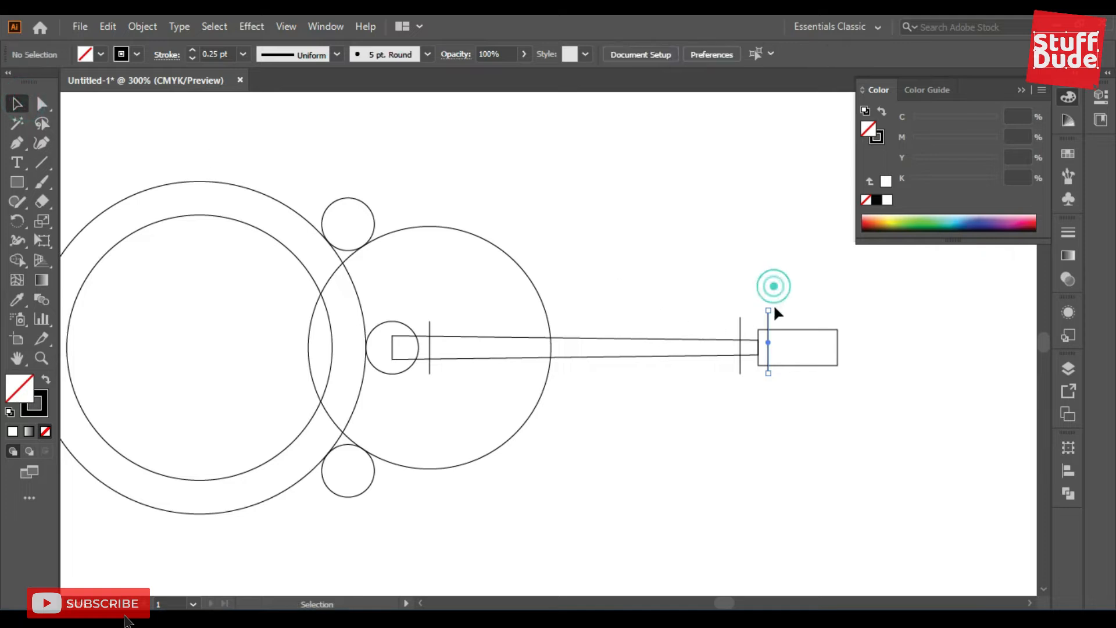
left_click(768, 318)
left_click_drag(768, 321, 830, 323)
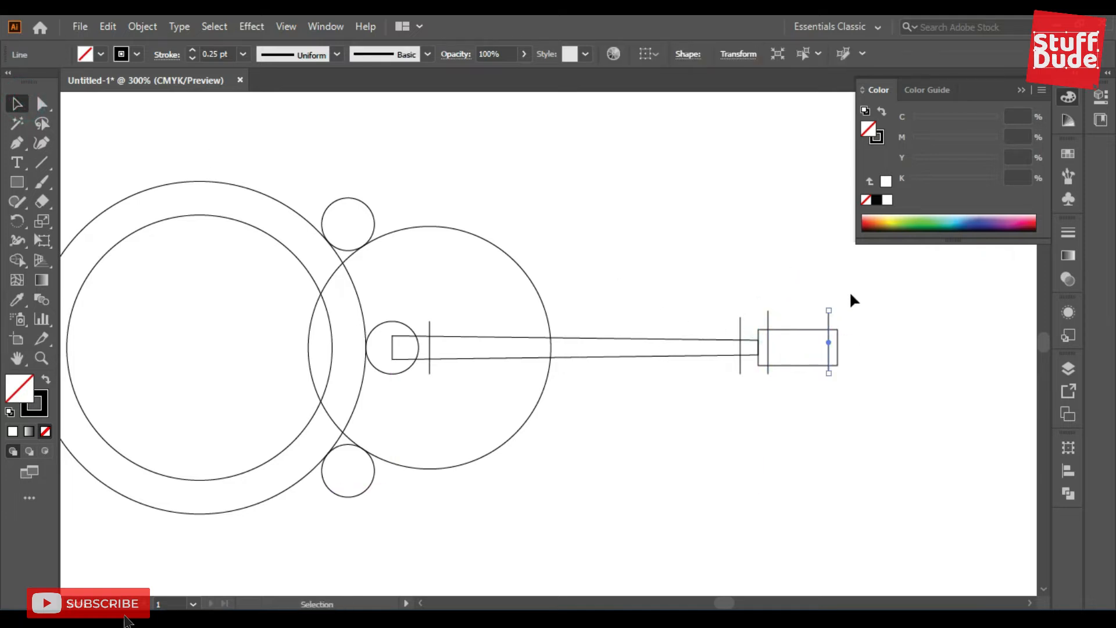
Create a blend between the two vertical lines crossing the end rectangle
left_click_drag(763, 302, 834, 315)
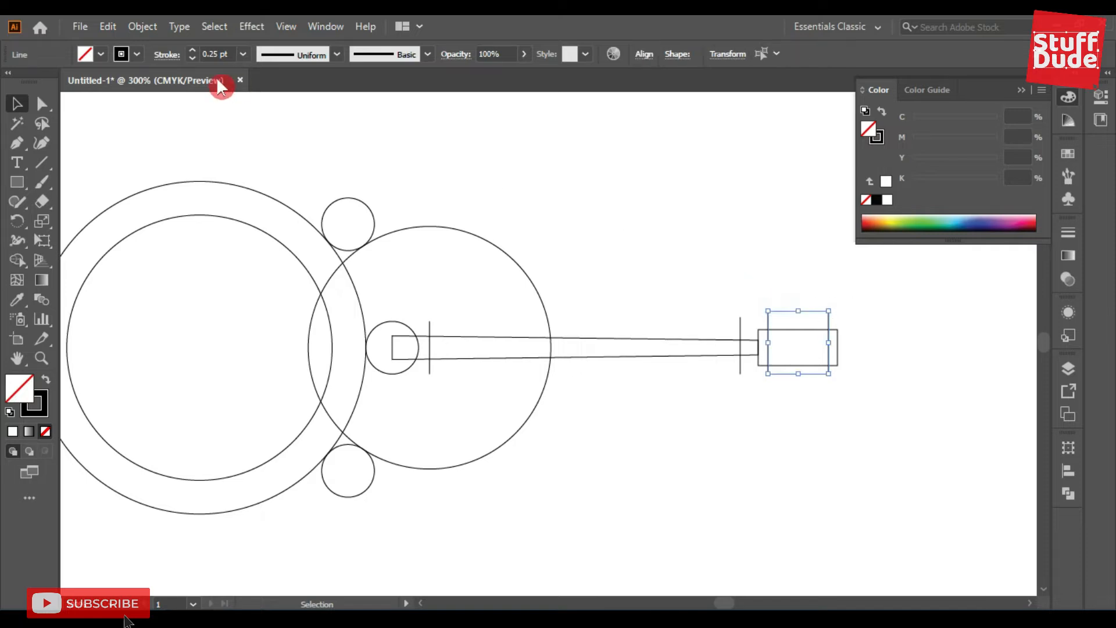
left_click(143, 26)
left_click(144, 23)
left_click(144, 23)
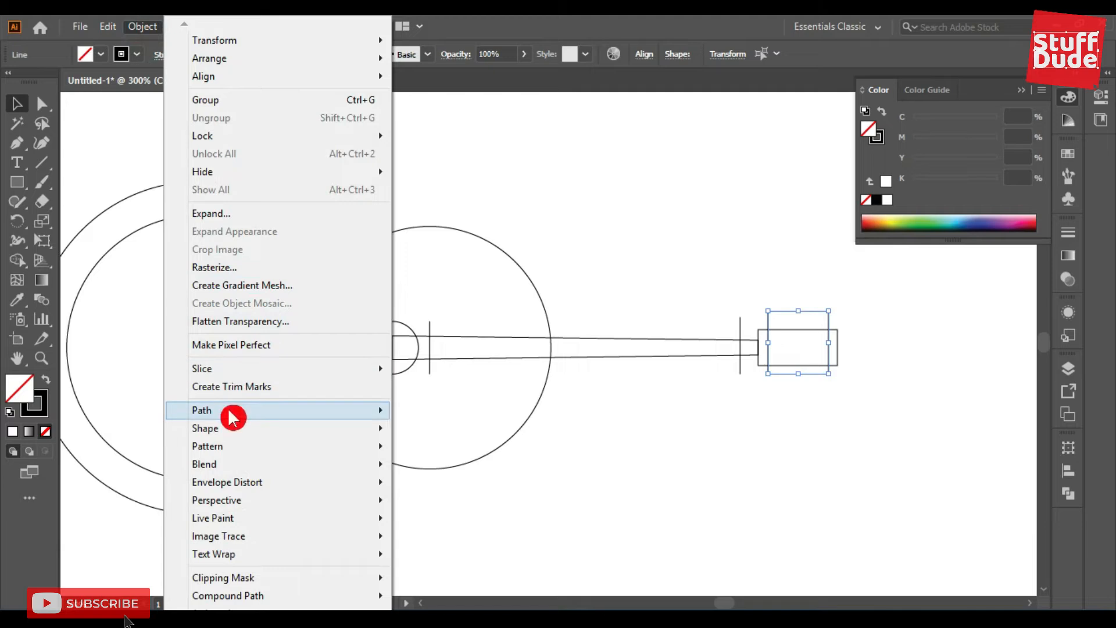
mouse_move(233, 416)
mouse_move(323, 468)
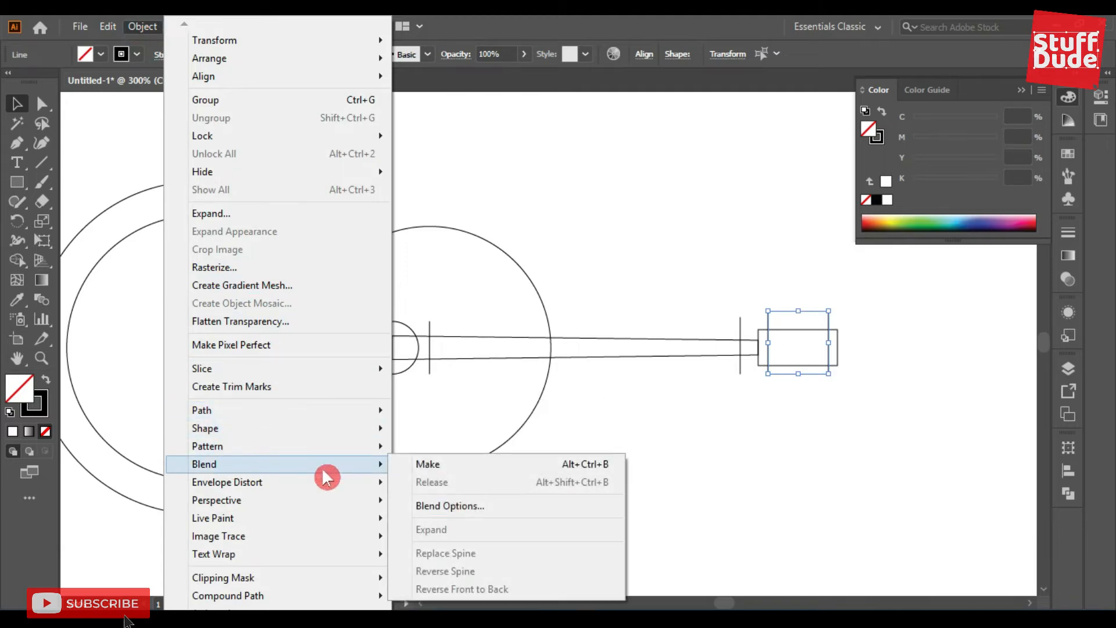
left_click(495, 467)
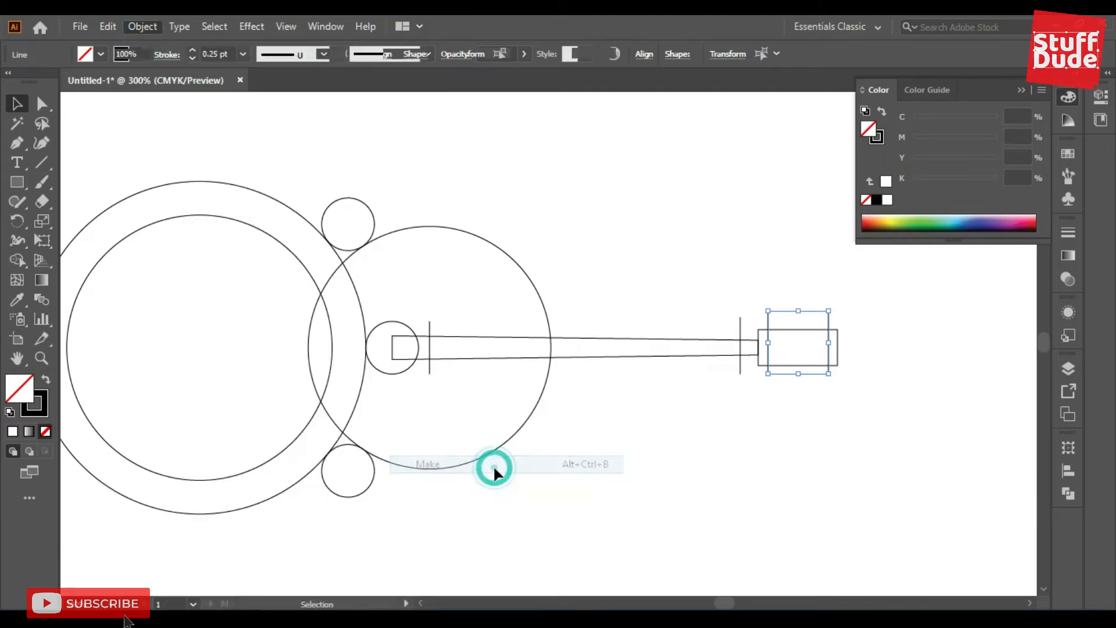
Set the end rectangle's line blend to Specified Steps spacing with 4 steps, with the preview on
left_click(142, 27)
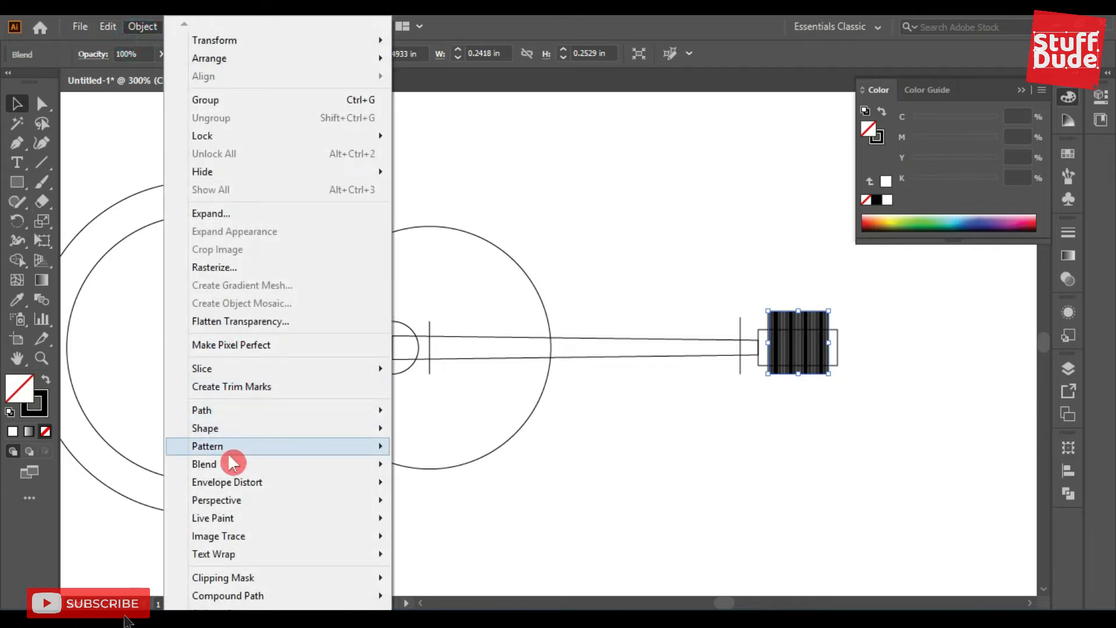
mouse_move(242, 414)
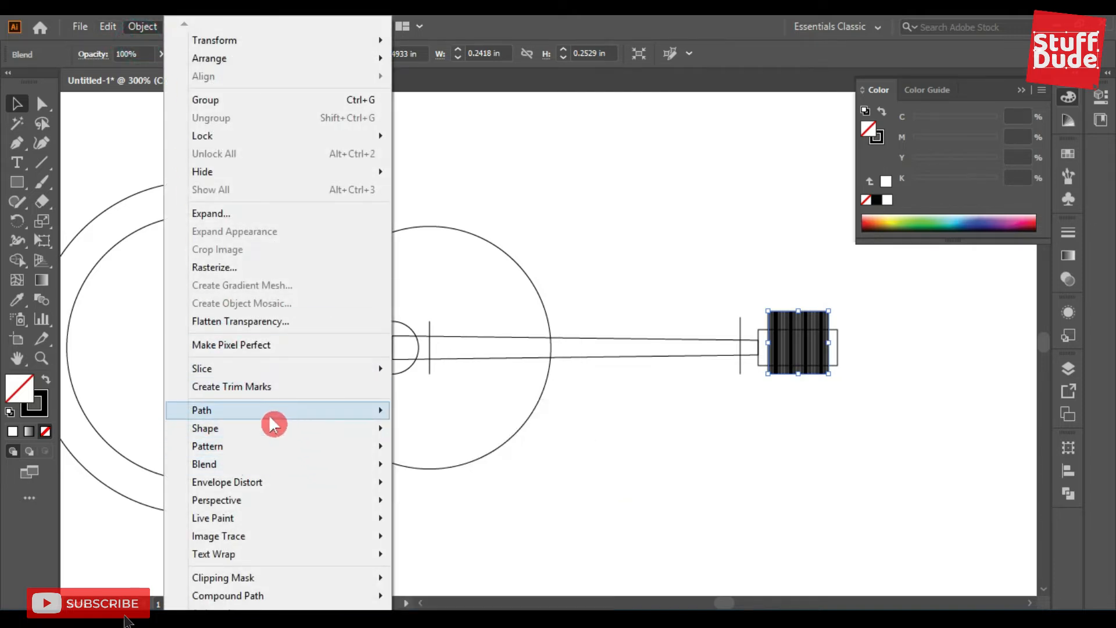
mouse_move(254, 469)
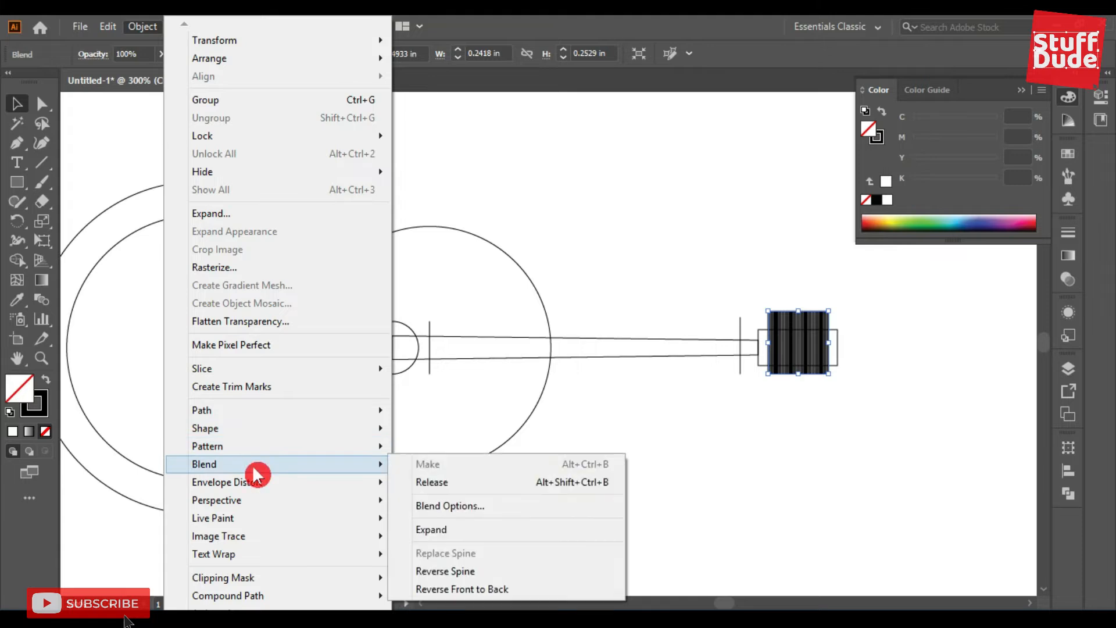
left_click(499, 503)
left_click_drag(804, 149, 849, 86)
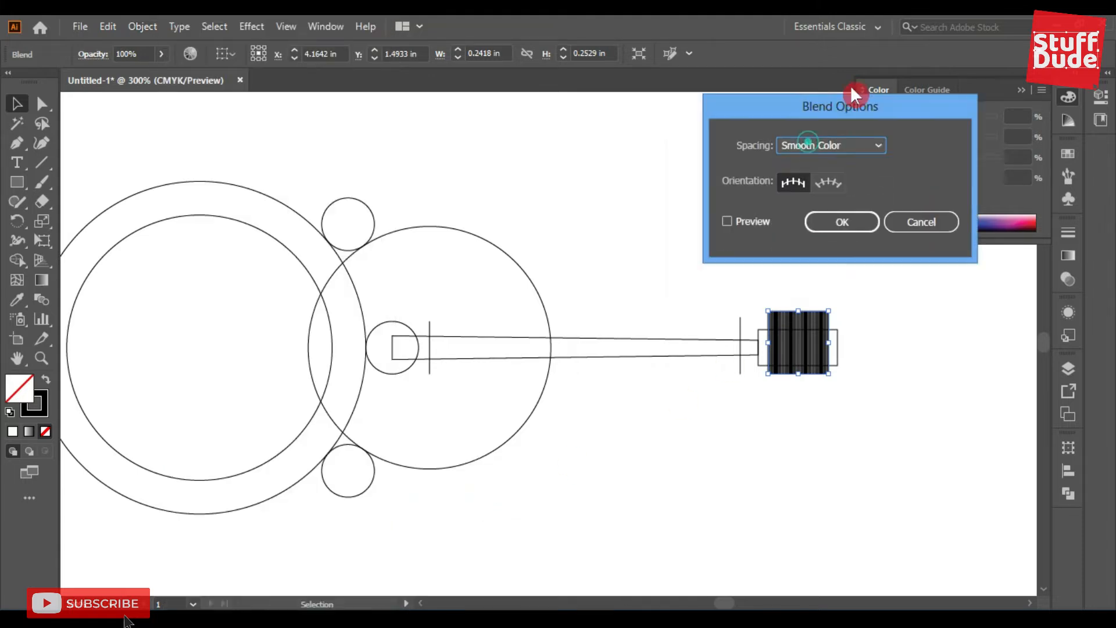
left_click(841, 126)
left_click(846, 161)
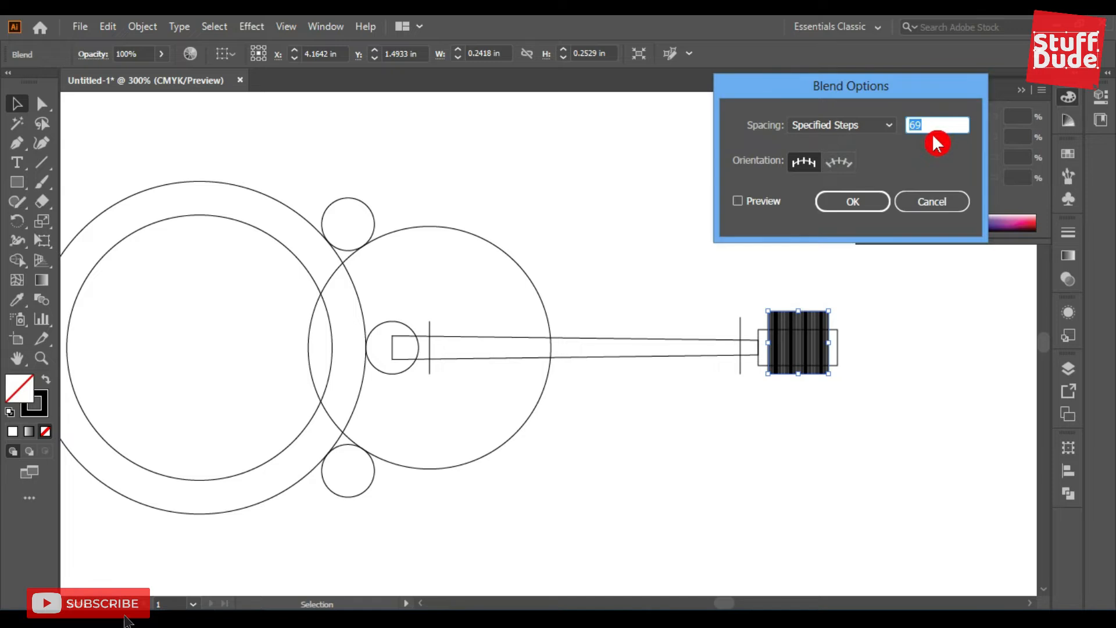
type("4")
left_click(758, 200)
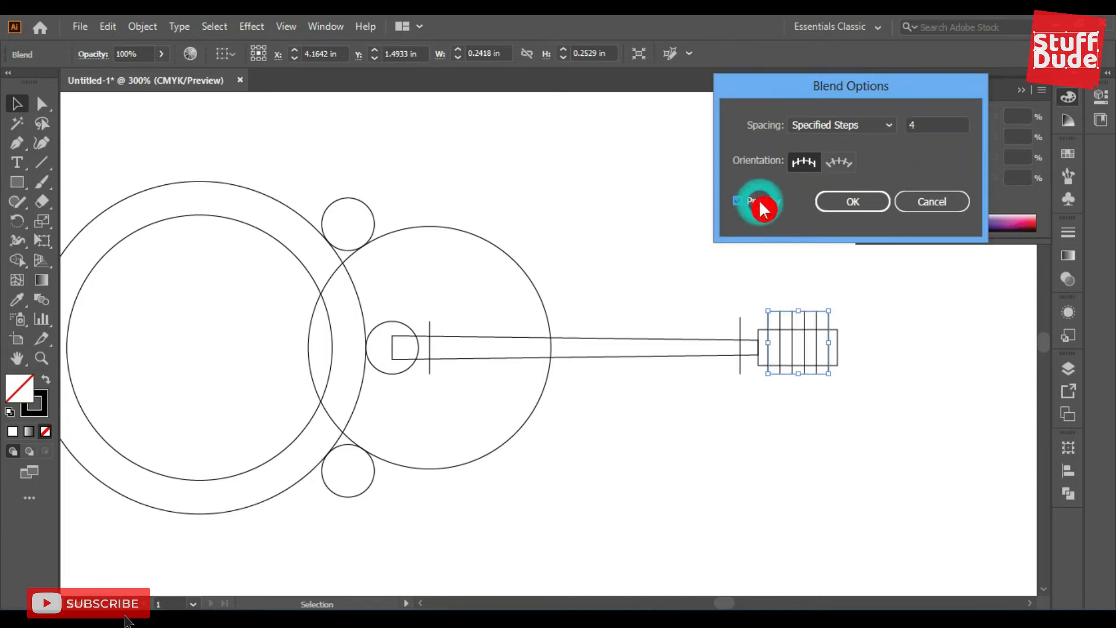
left_click(872, 203)
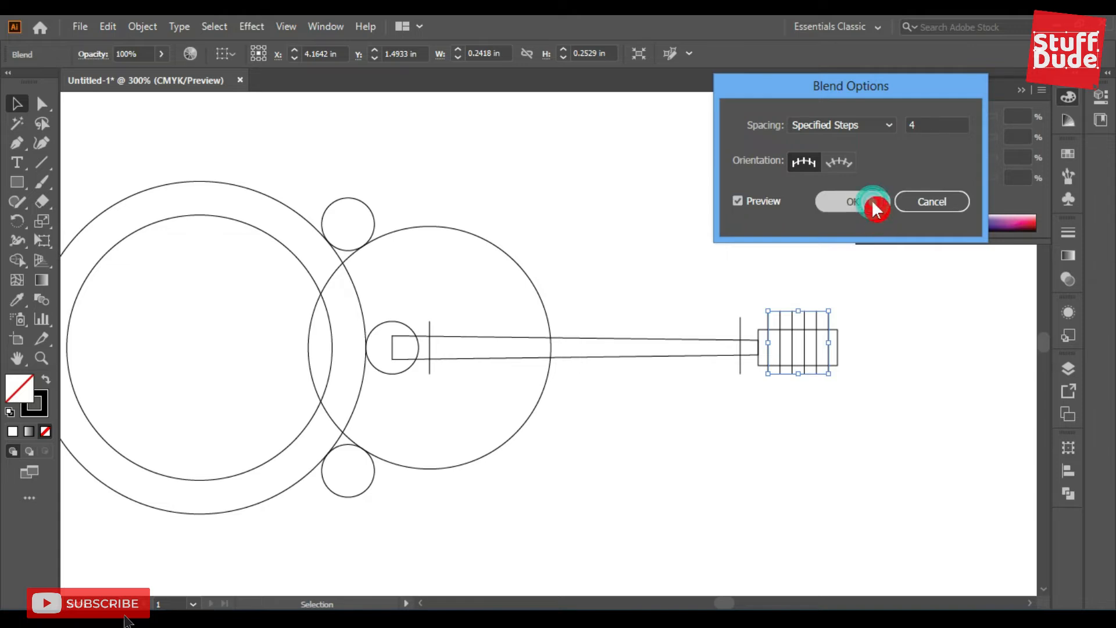
Create a blend between the two vertical lines crossing the tapered bar
left_click(740, 321)
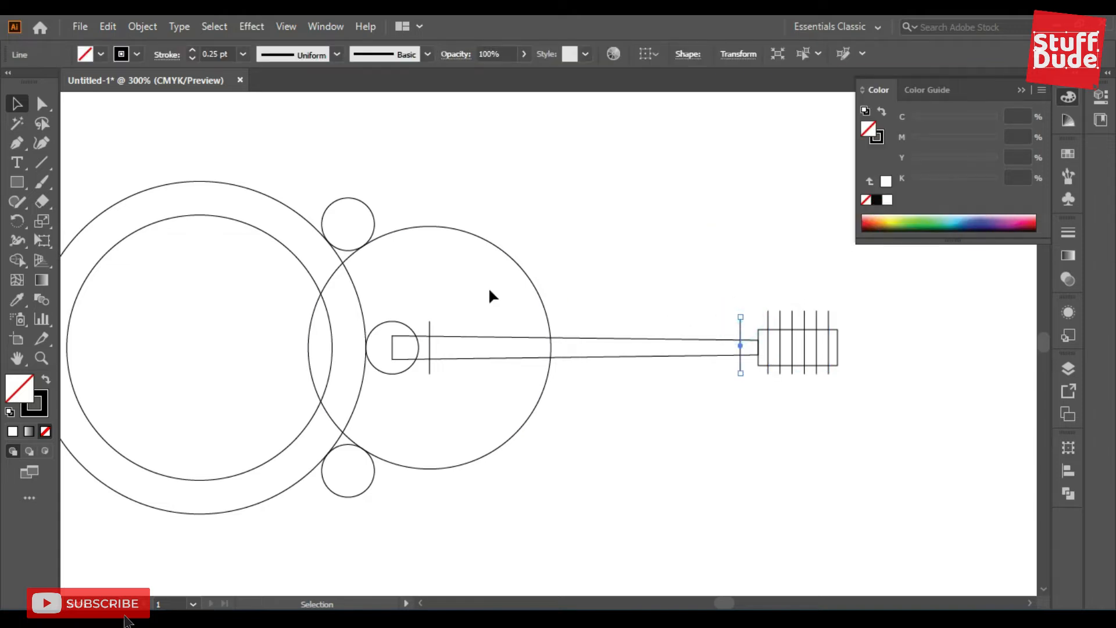
left_click(429, 320, "shift")
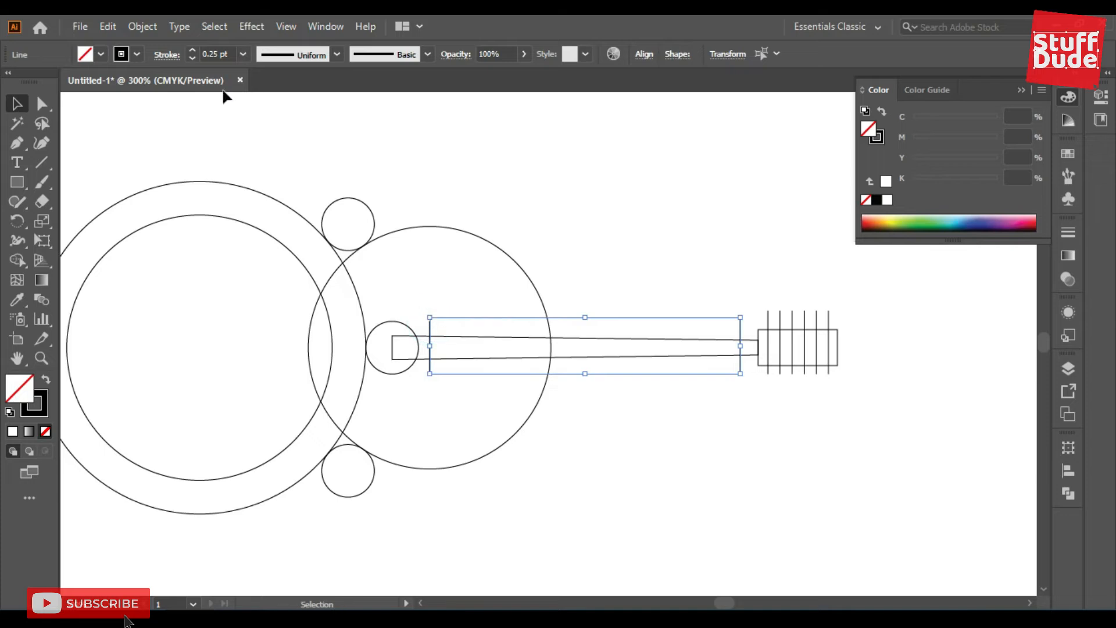
left_click(135, 28)
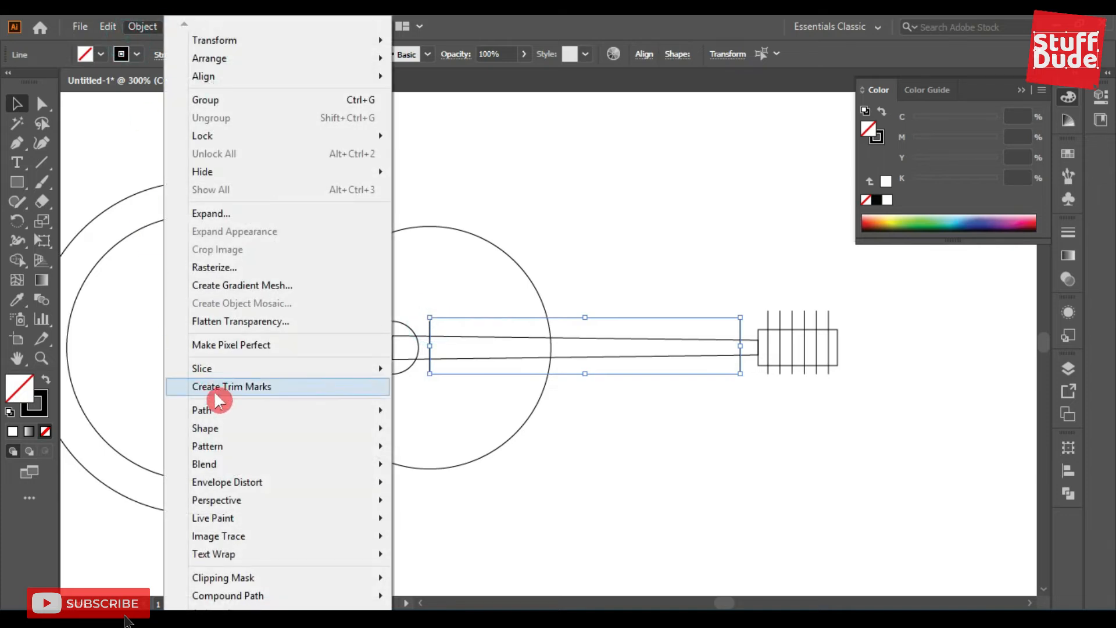
mouse_move(226, 465)
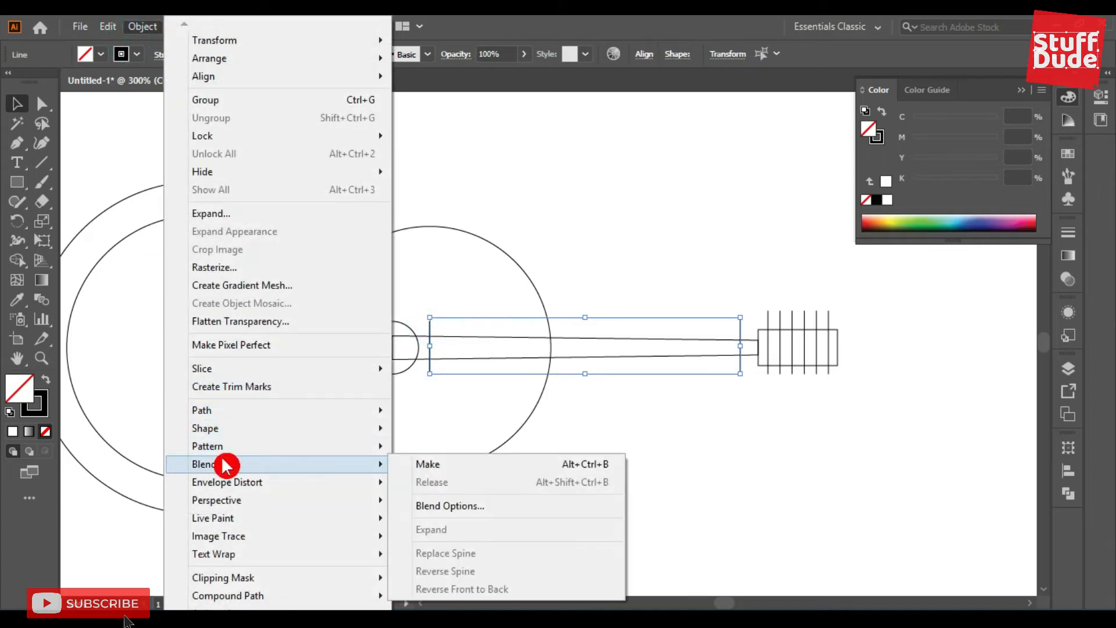
left_click(498, 465)
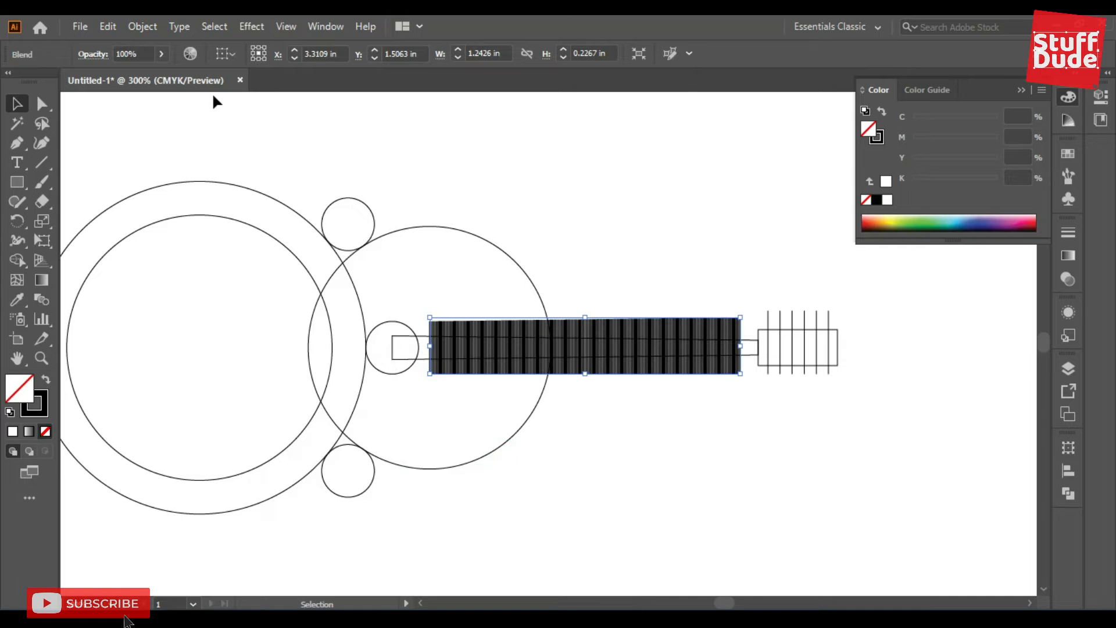
Set the tapered bar's line blend to Specified Steps spacing with 8 steps, with the preview on
left_click(143, 27)
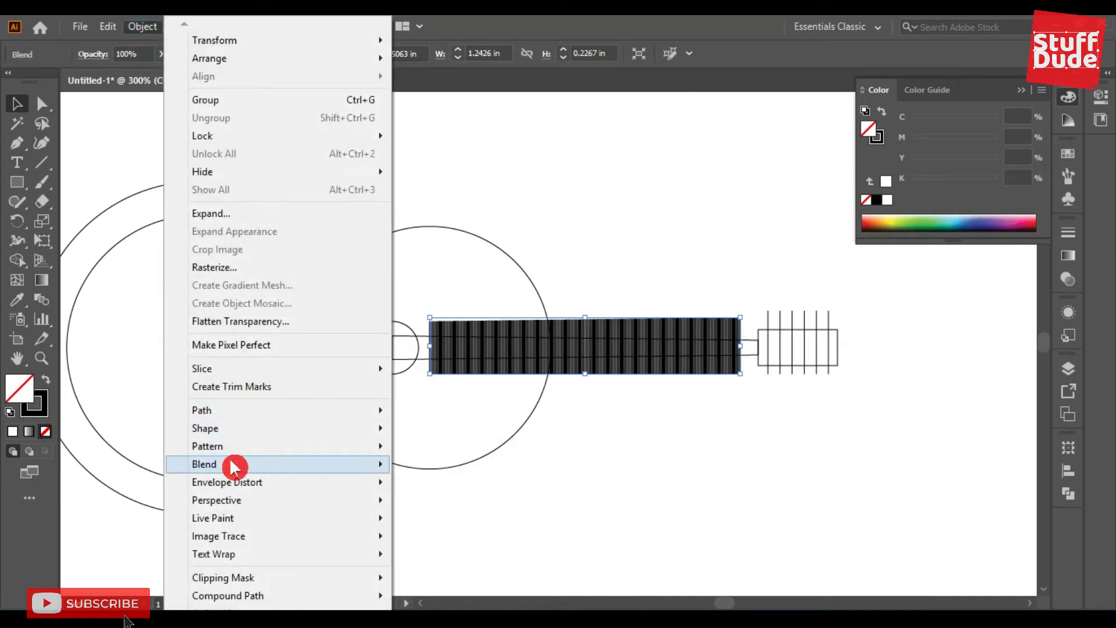
mouse_move(360, 464)
left_click(456, 506)
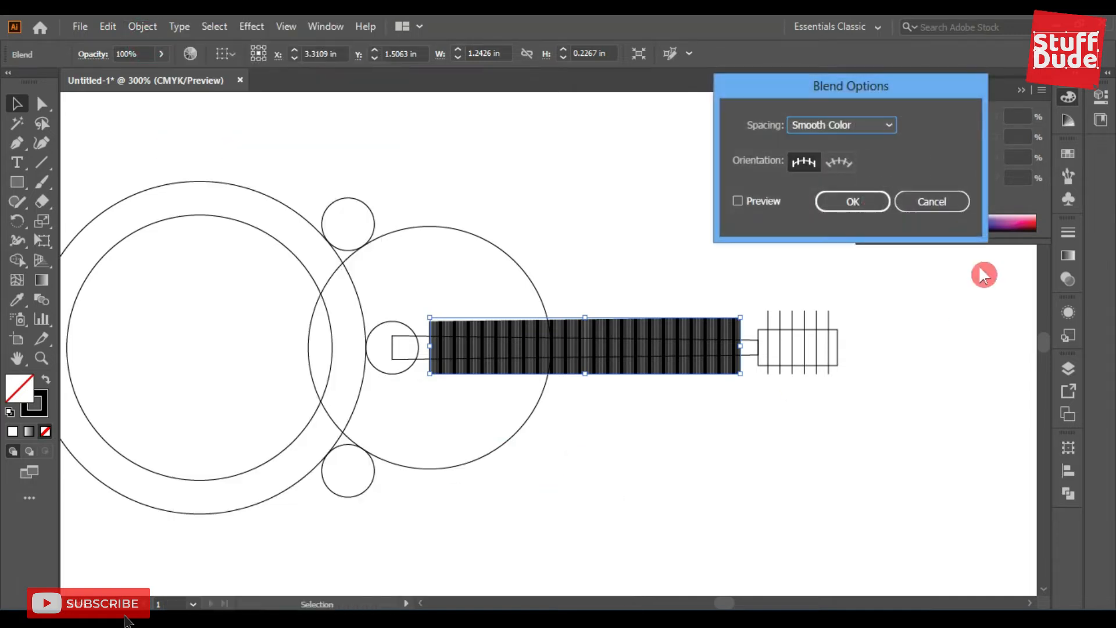
left_click(842, 123)
left_click(839, 156)
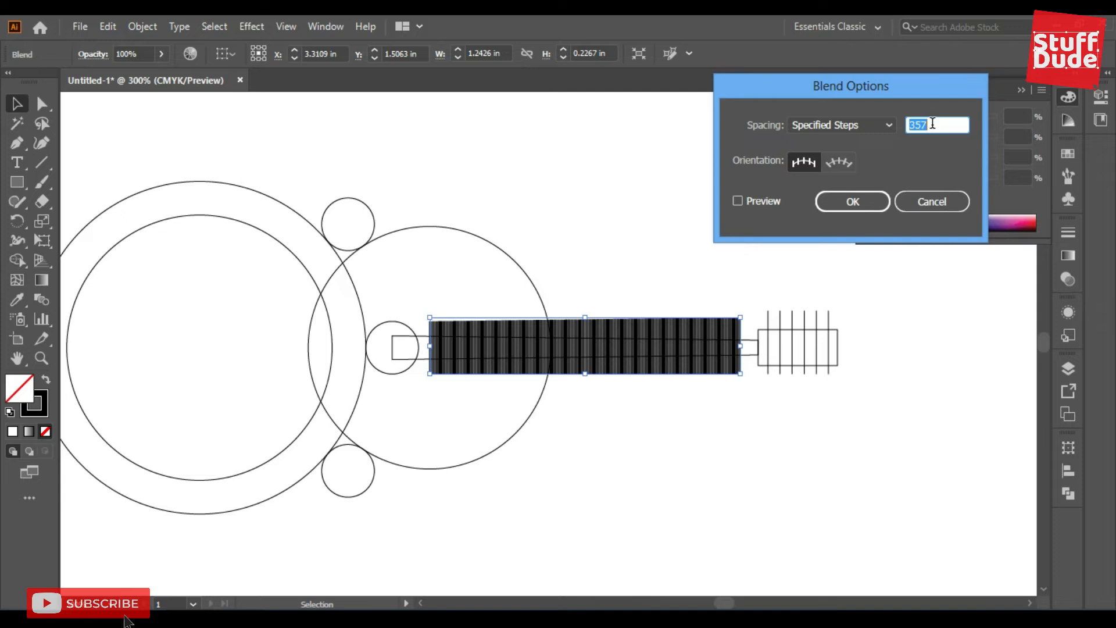
type("7")
left_click(750, 200)
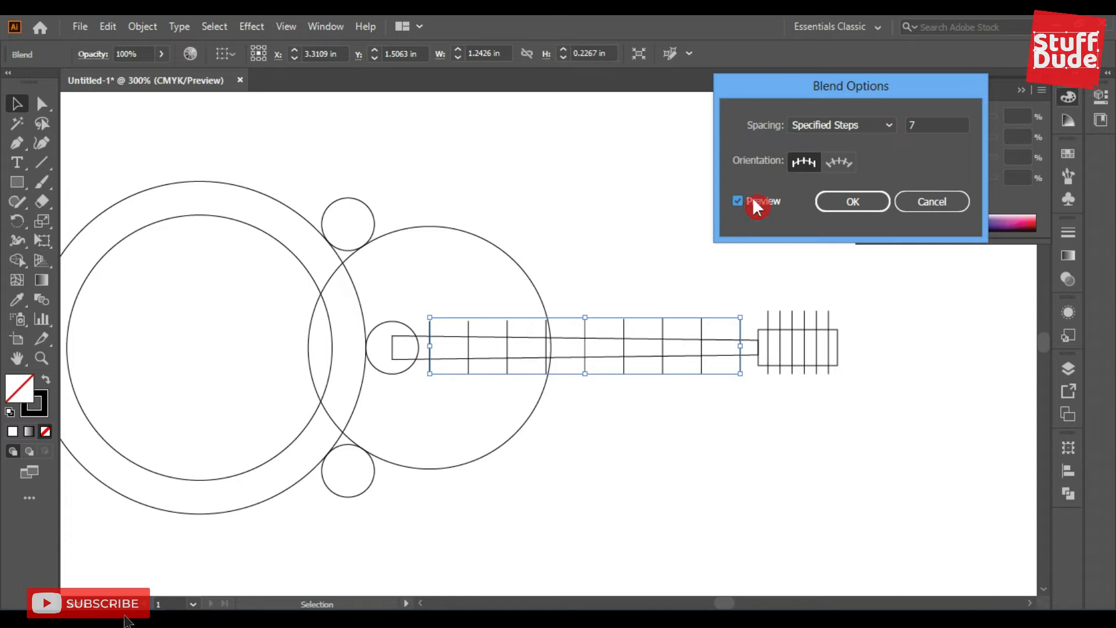
left_click_drag(923, 122, 902, 120)
key("BackSpace")
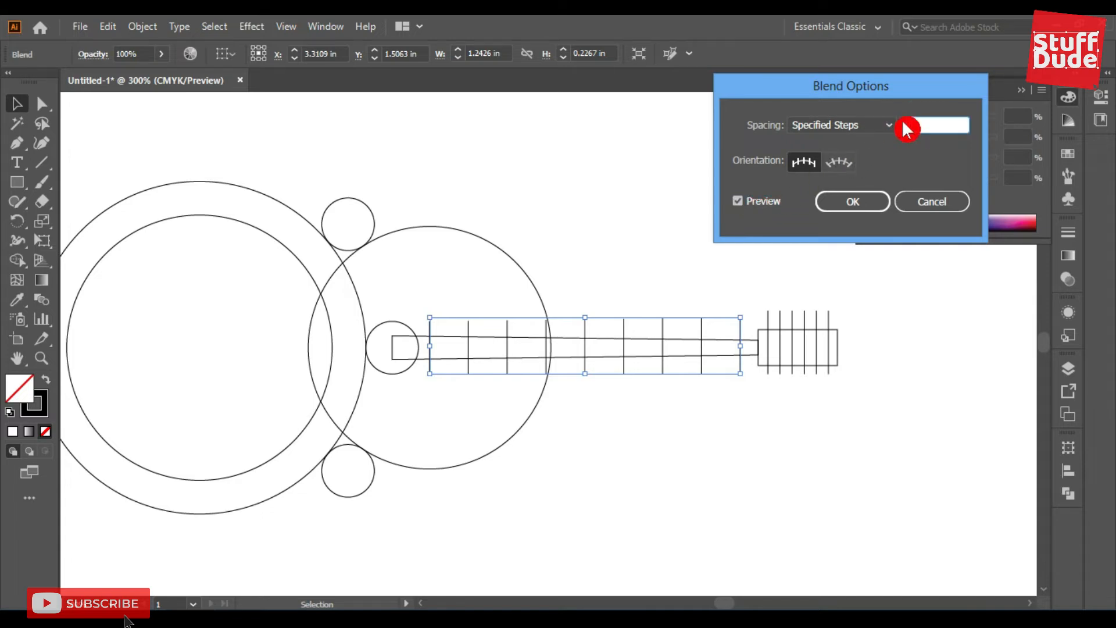
type("8")
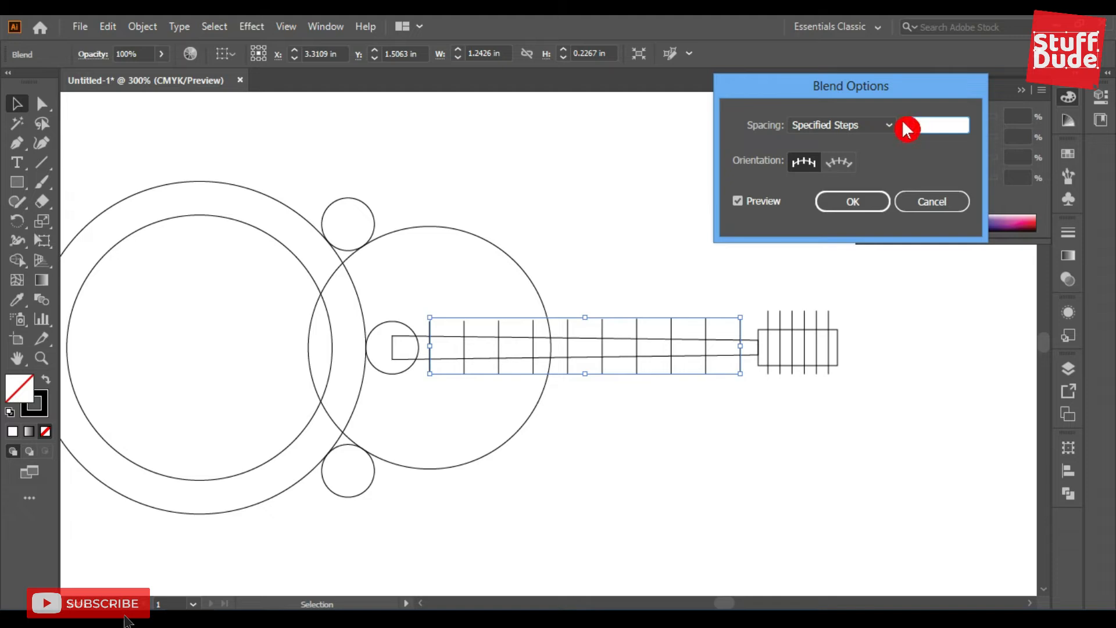
left_click(858, 201)
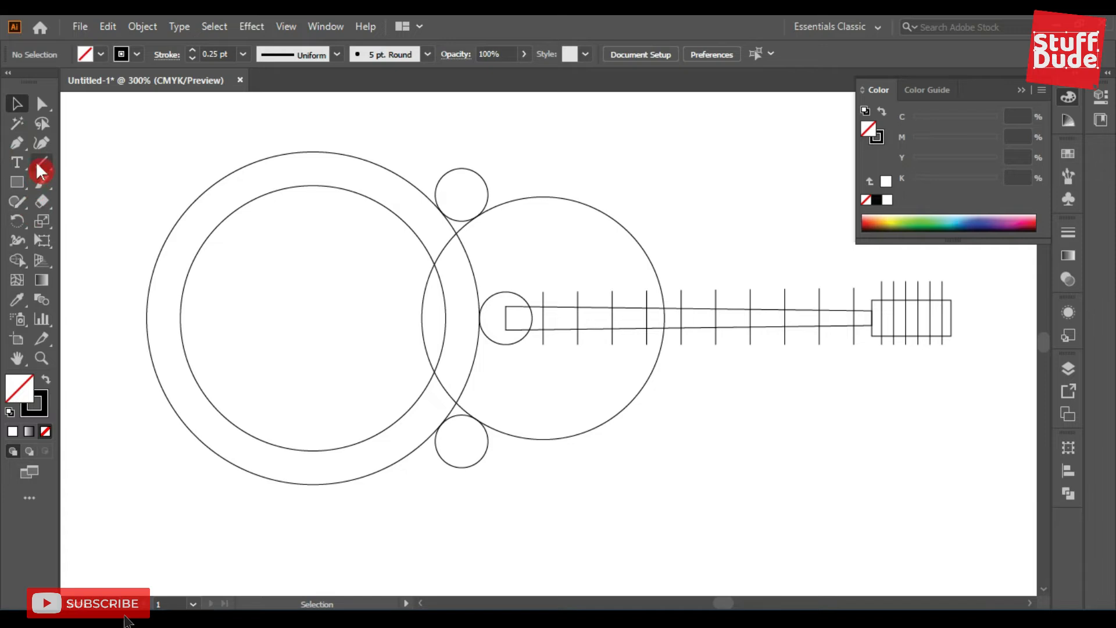
Draw a short horizontal line across the upper left of the large inner circle and duplicate it straight down to the lower left
left_click(37, 165)
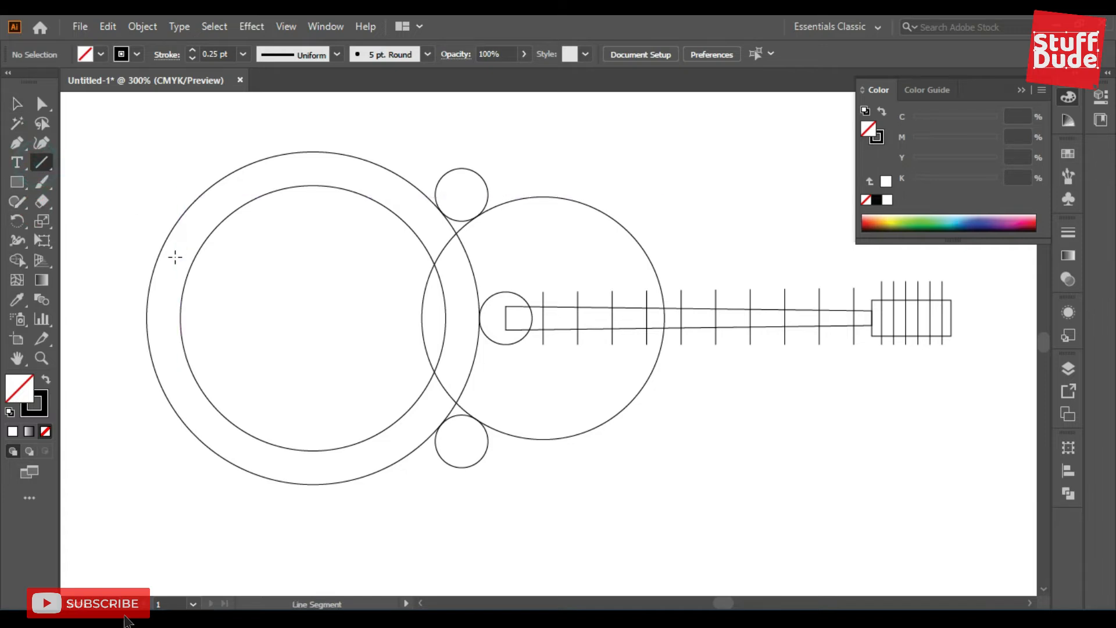
left_click_drag(173, 269, 254, 381)
left_click(17, 103)
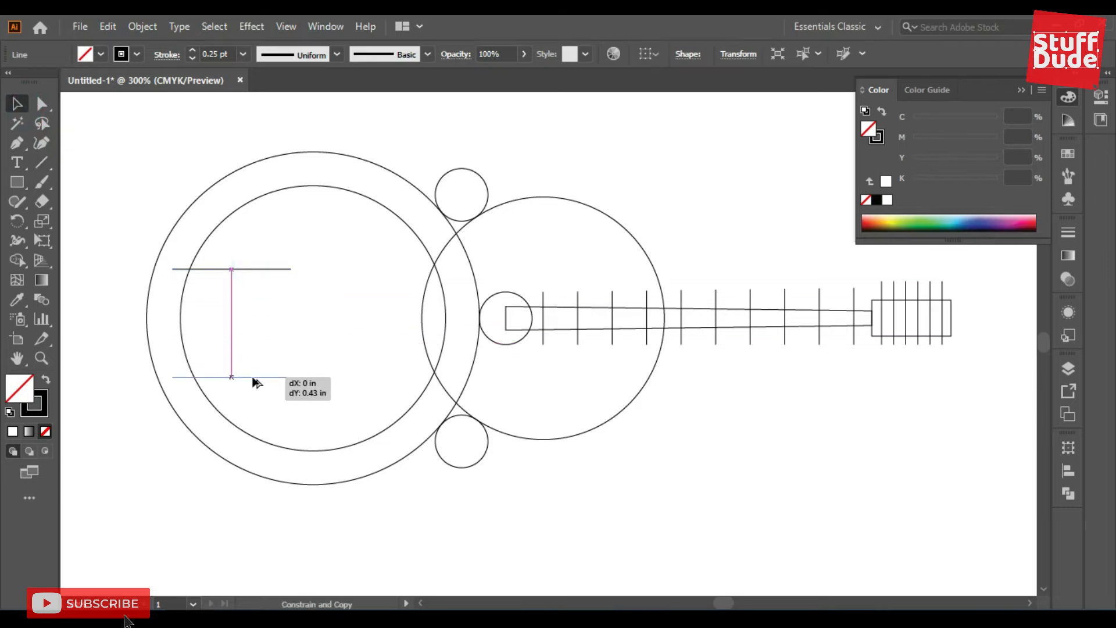
left_click_drag(255, 382, 259, 383)
Select both horizontal lines and shift them vertically together to centre them on the large circles' horizontal axis
left_click(259, 384, "shift")
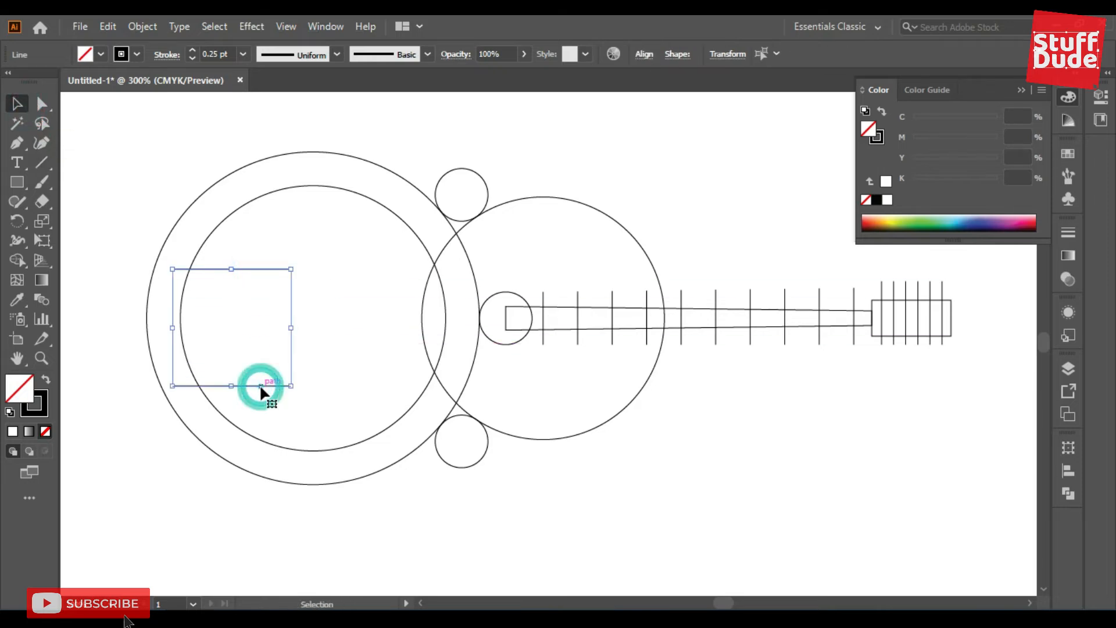
left_click_drag(251, 266, 265, 268)
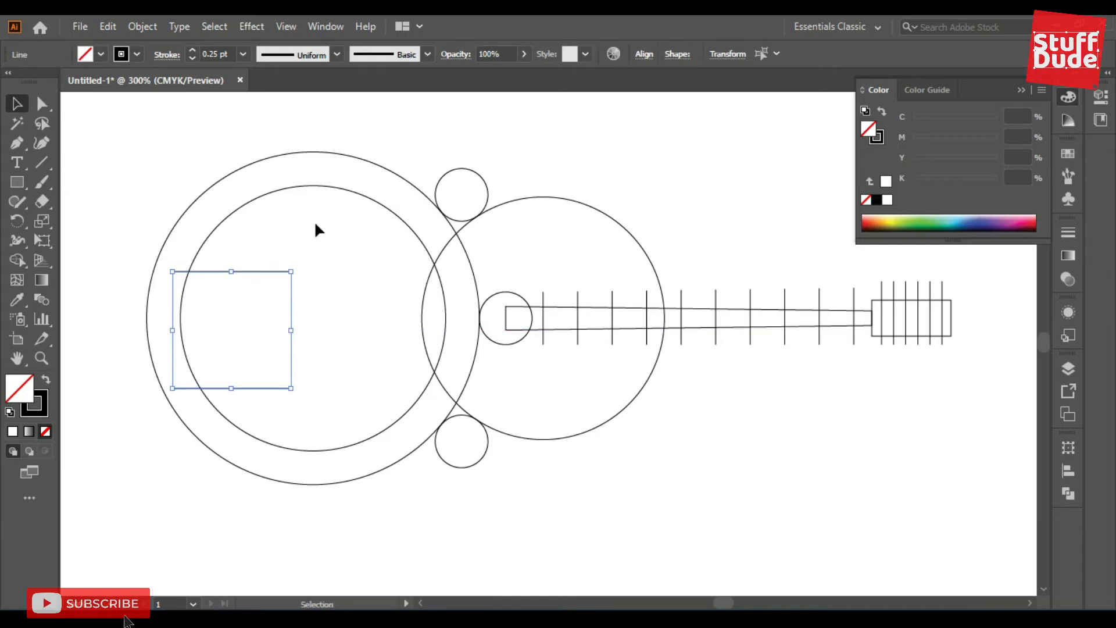
mouse_move(253, 271)
left_mouse_down()
mouse_move(254, 252)
mouse_move(256, 266)
left_mouse_up()
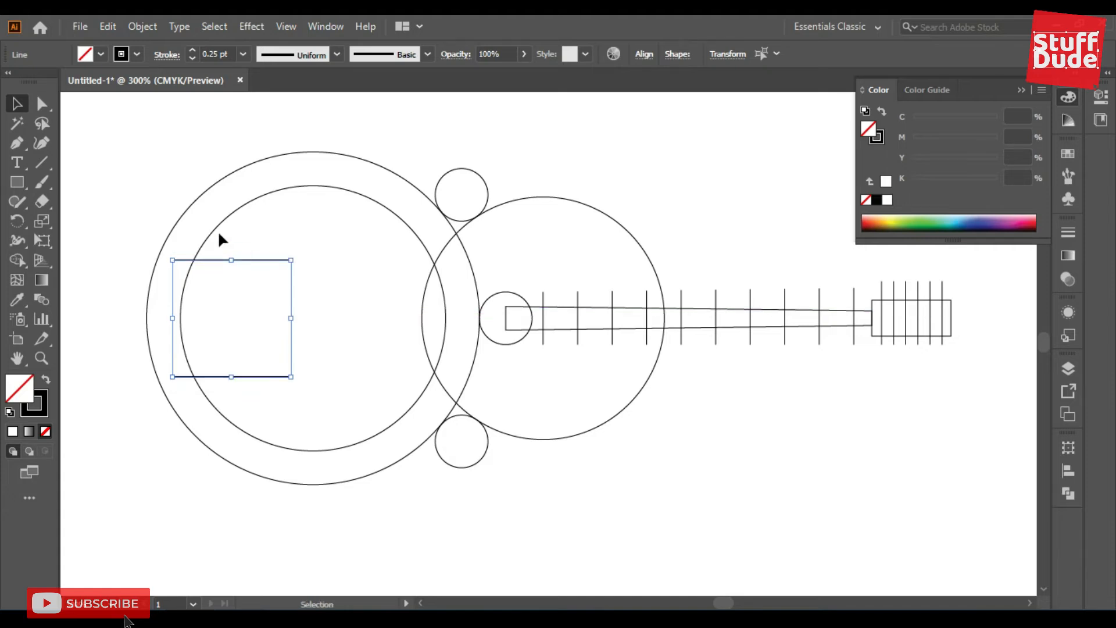
Expand the blend of vertical lines along the tapered bar into separate paths
key("ctrl+minus")
left_click(526, 327)
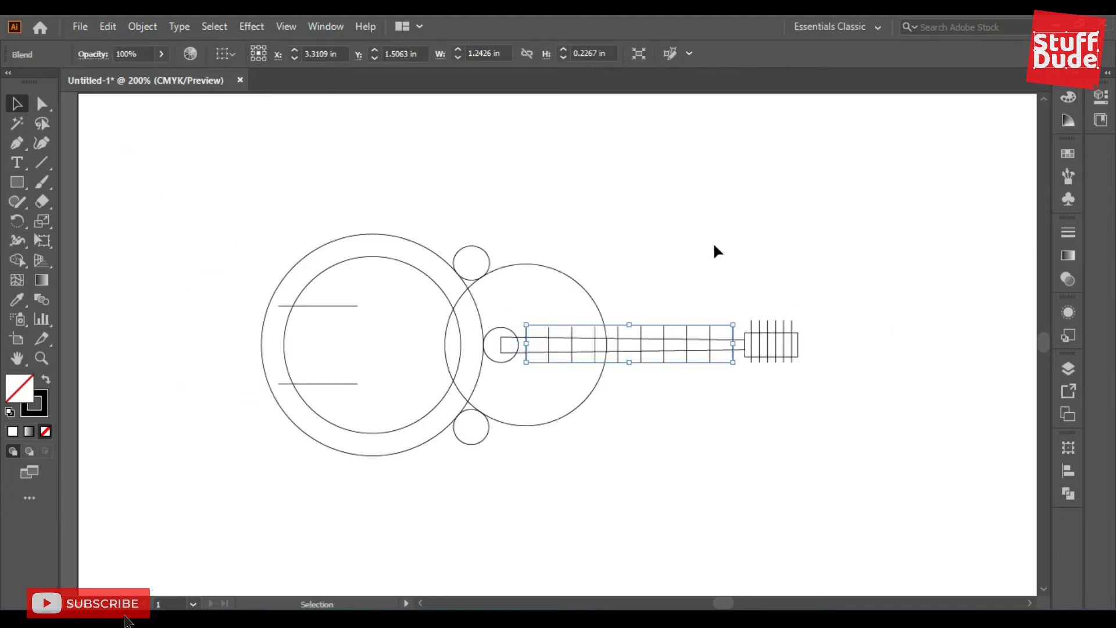
left_click(145, 27)
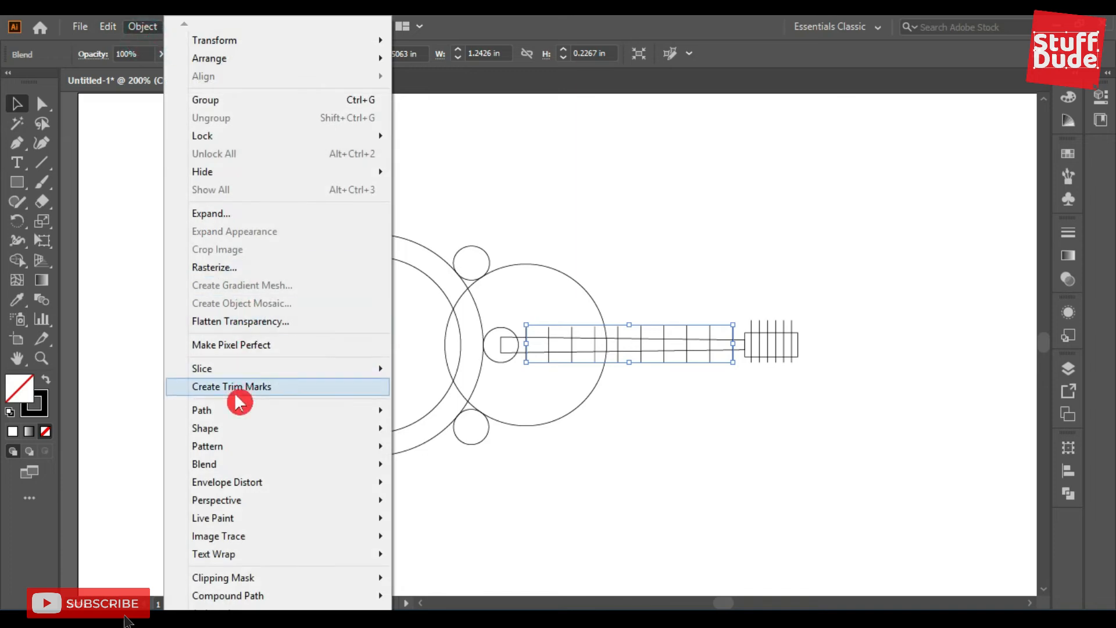
mouse_move(235, 428)
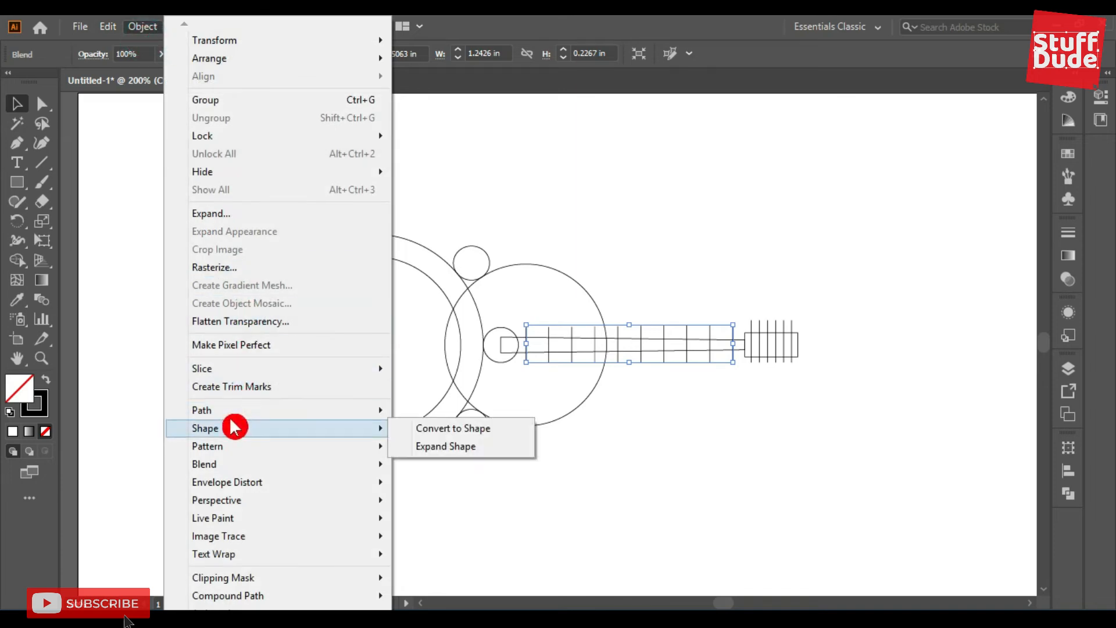
mouse_move(287, 465)
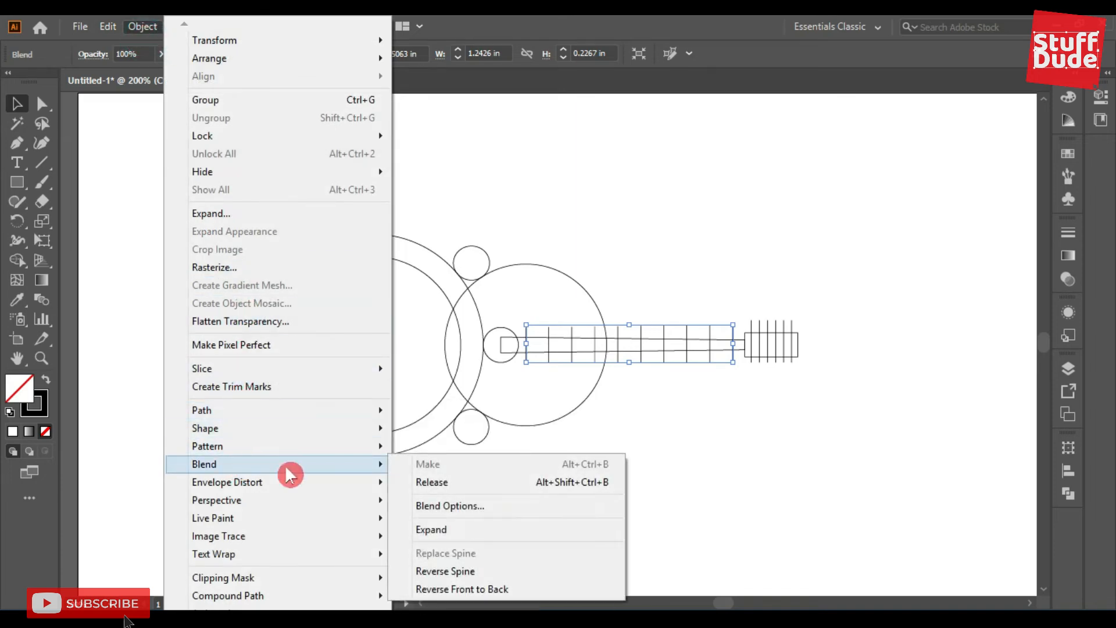
left_click(456, 530)
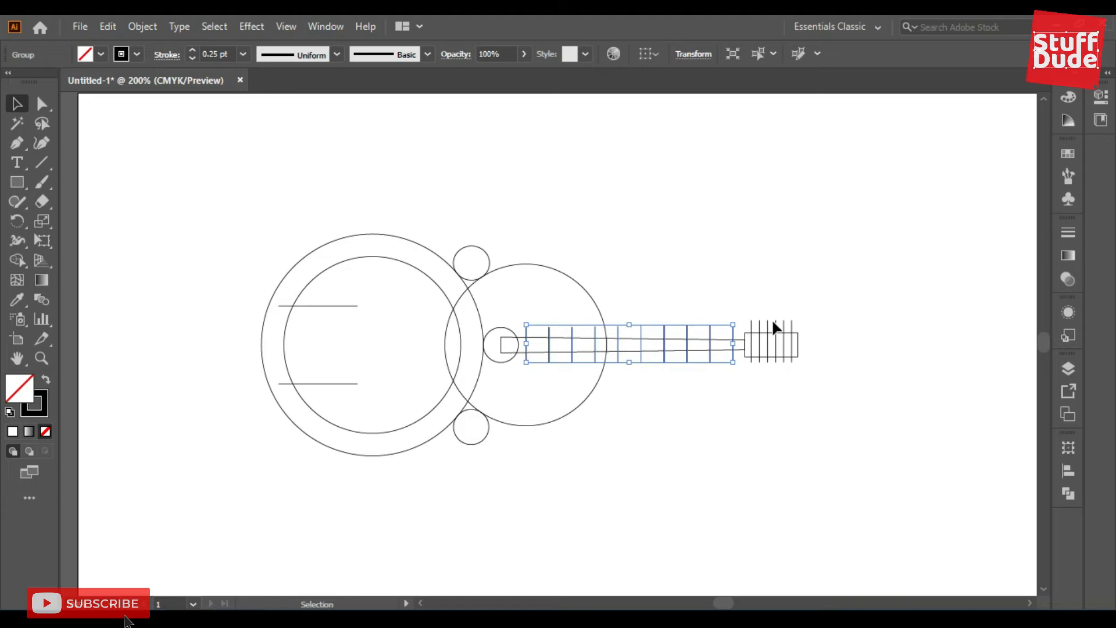
Expand the blend of tuning-peg lines across the headstock rectangle into separate paths
left_click(793, 323)
left_click(785, 326)
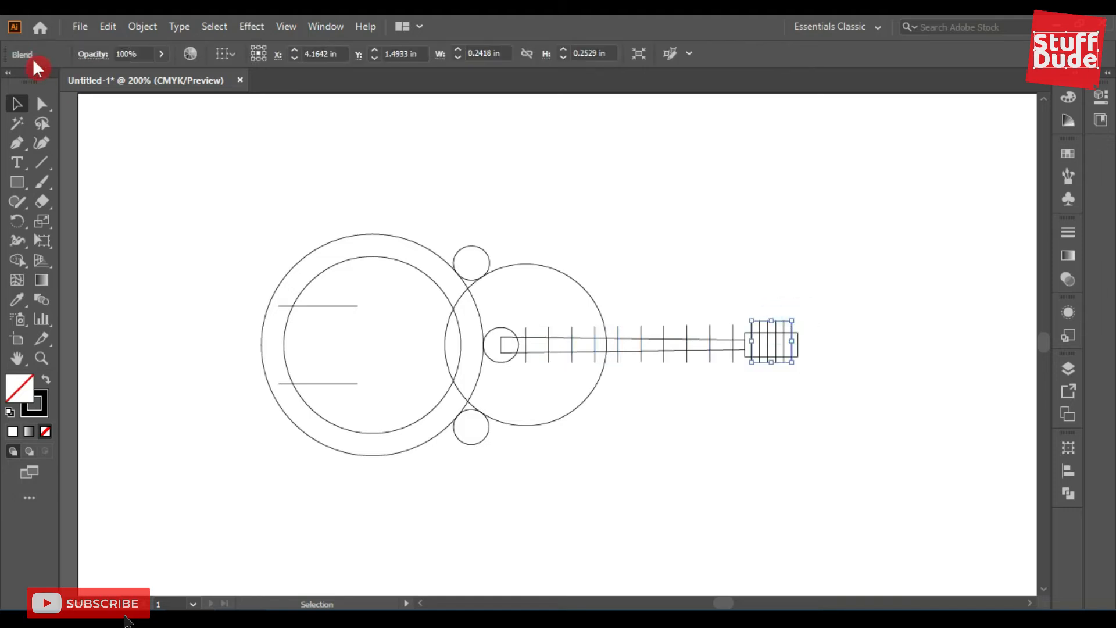
left_click(139, 29)
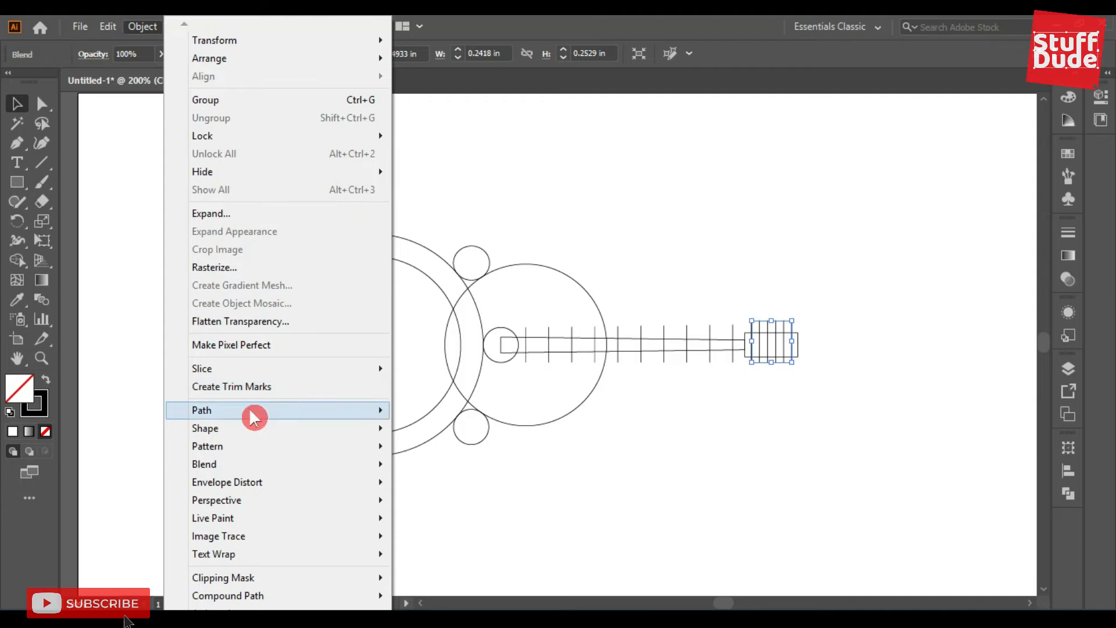
mouse_move(251, 465)
left_click(435, 529)
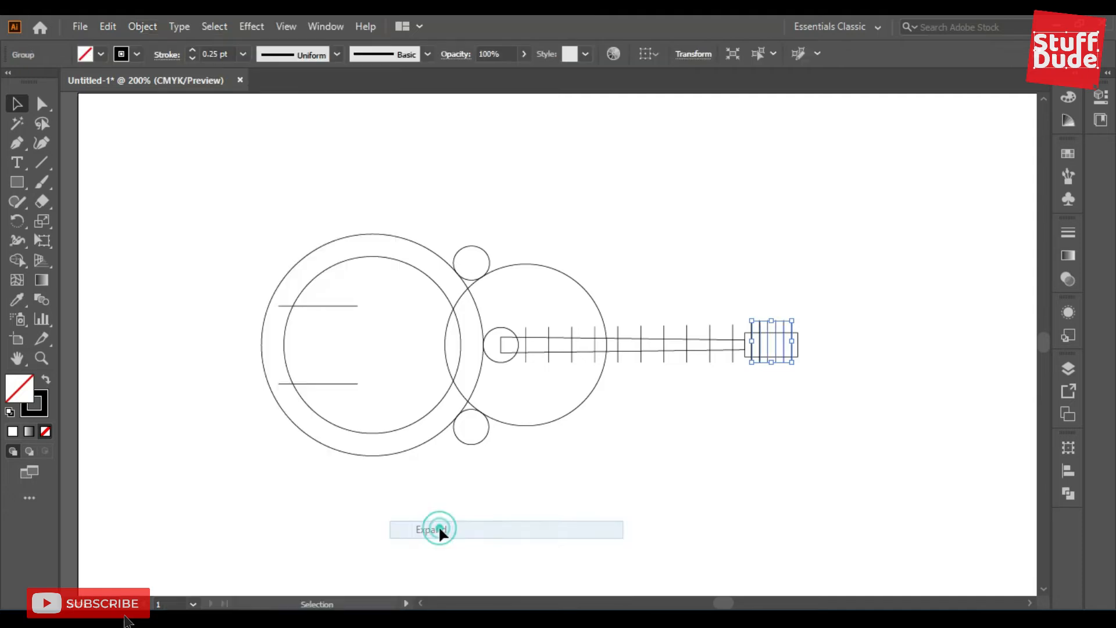
left_click(742, 481)
Select the whole drawing and use Shape Builder to remove the upper small circle's outer part and the upper overlapping body arcs
mouse_move(212, 227)
left_mouse_down()
mouse_move(660, 386)
mouse_move(843, 517)
left_mouse_up()
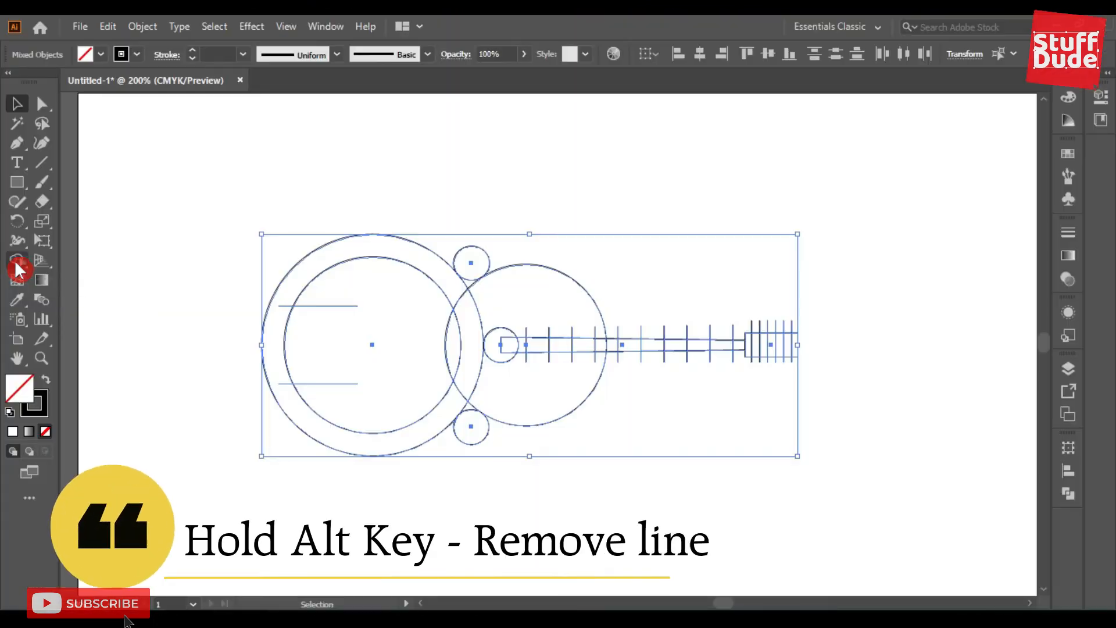
left_click(17, 267)
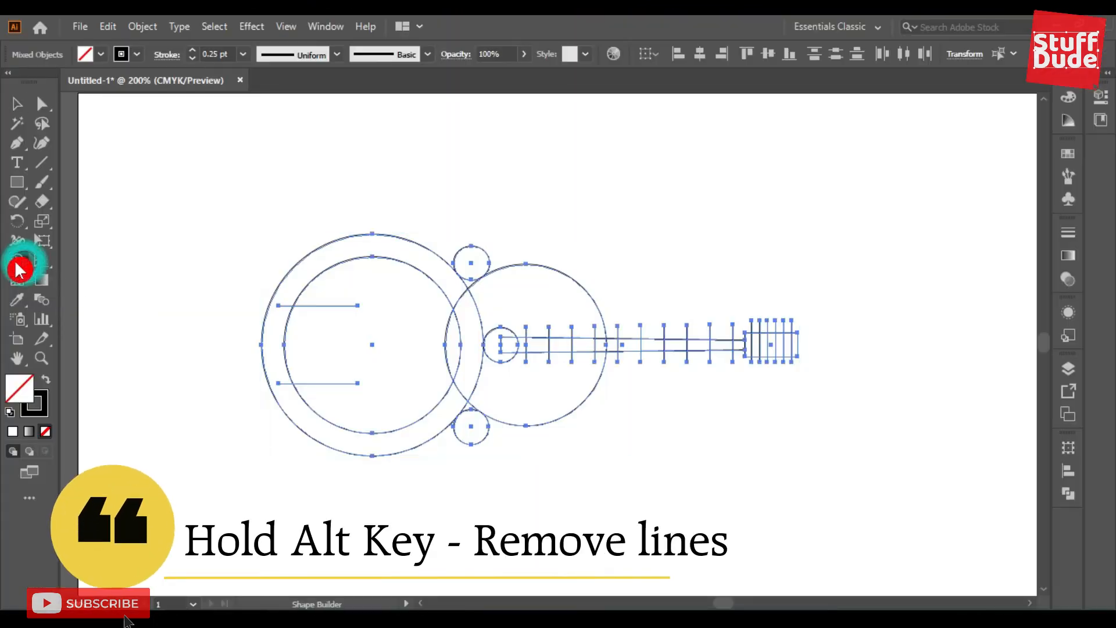
left_click(472, 250, "alt")
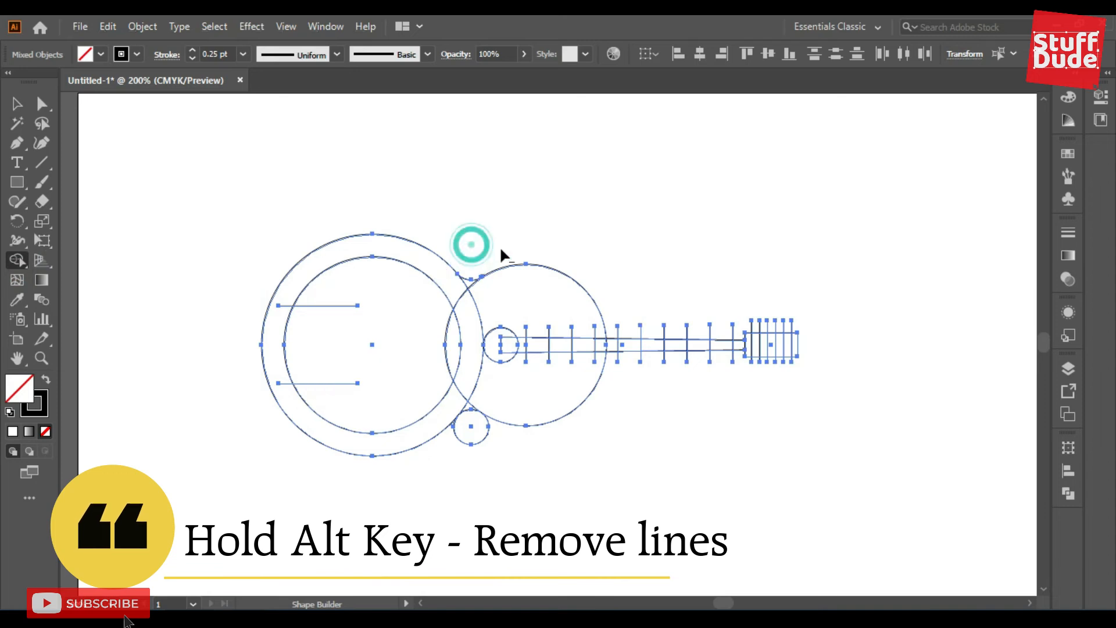
left_click(474, 303, "alt")
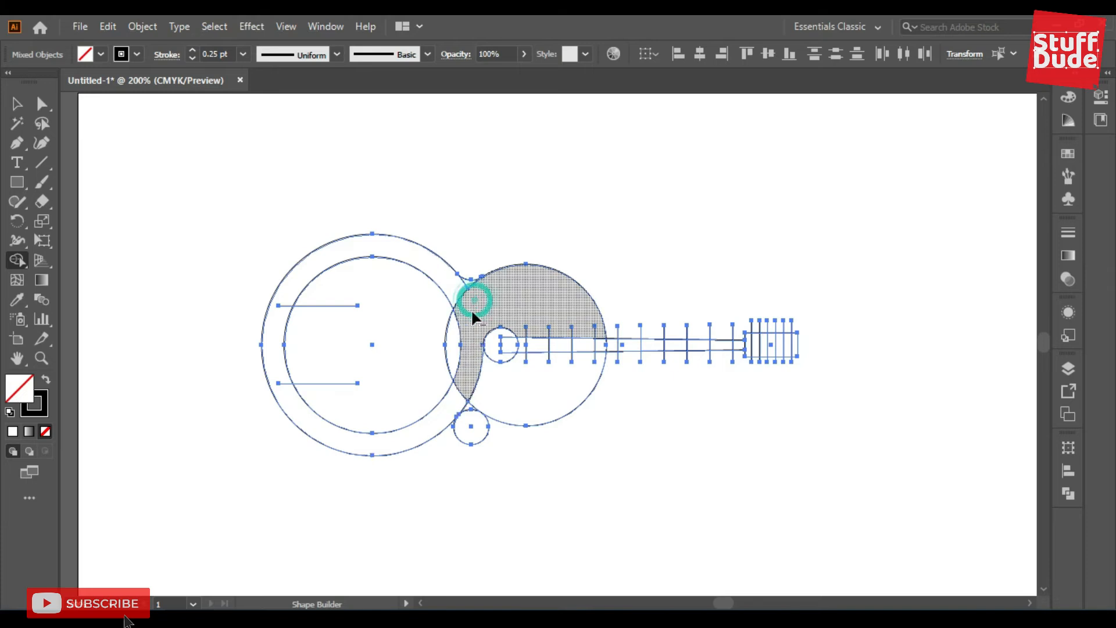
left_click(444, 327, "alt")
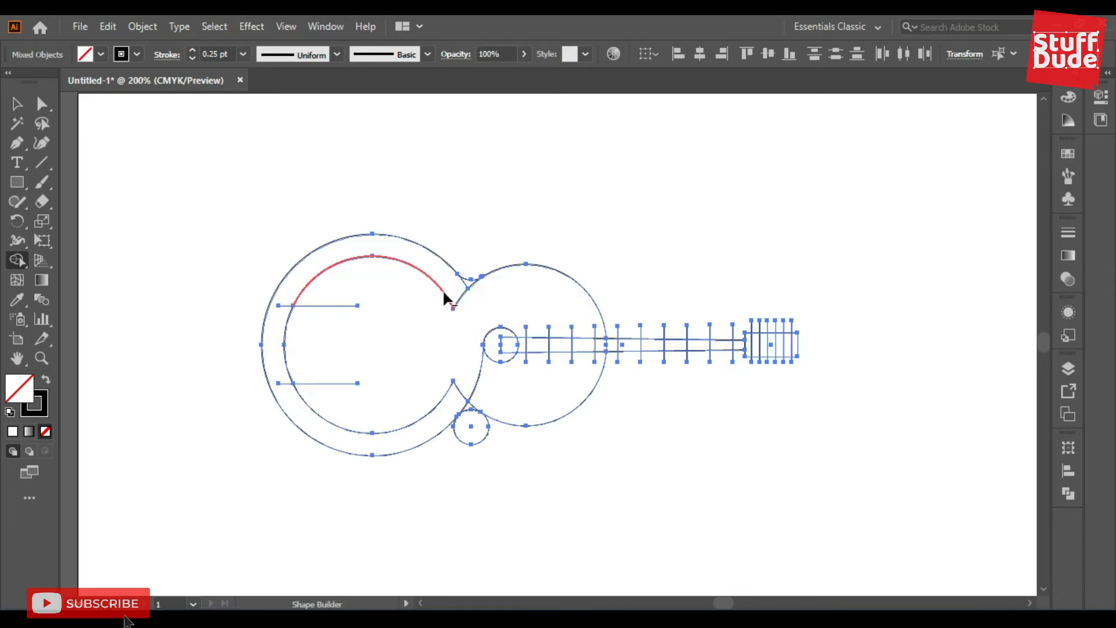
Remove the inner circle's upper arc and the portions of both horizontal lines inside that circle
left_click(441, 290, "alt")
left_click(337, 305, "alt")
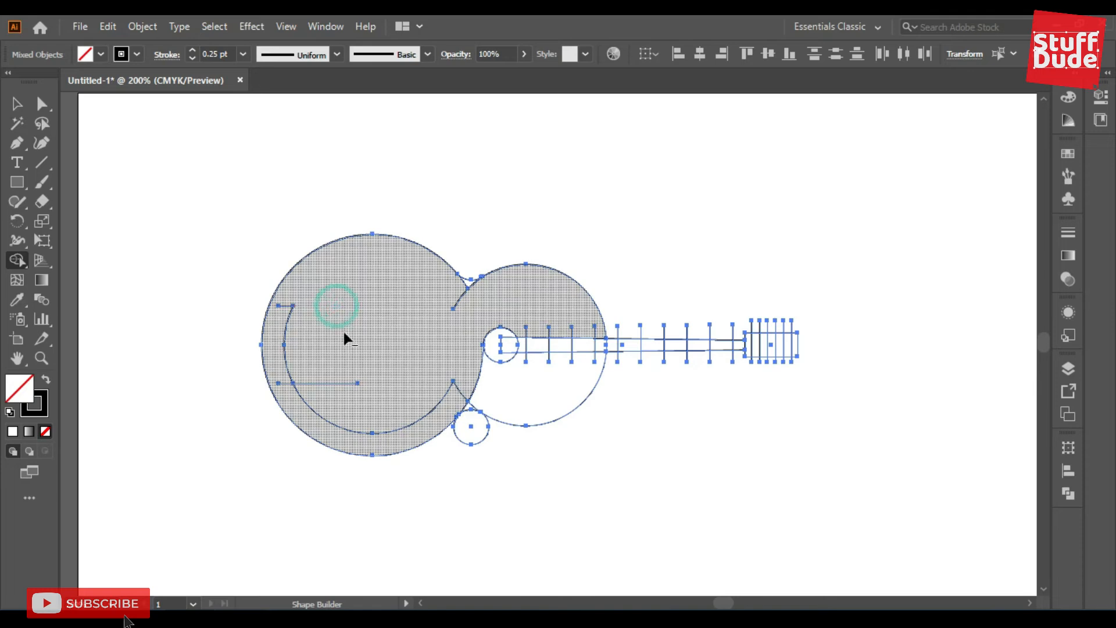
left_click(329, 382, "alt")
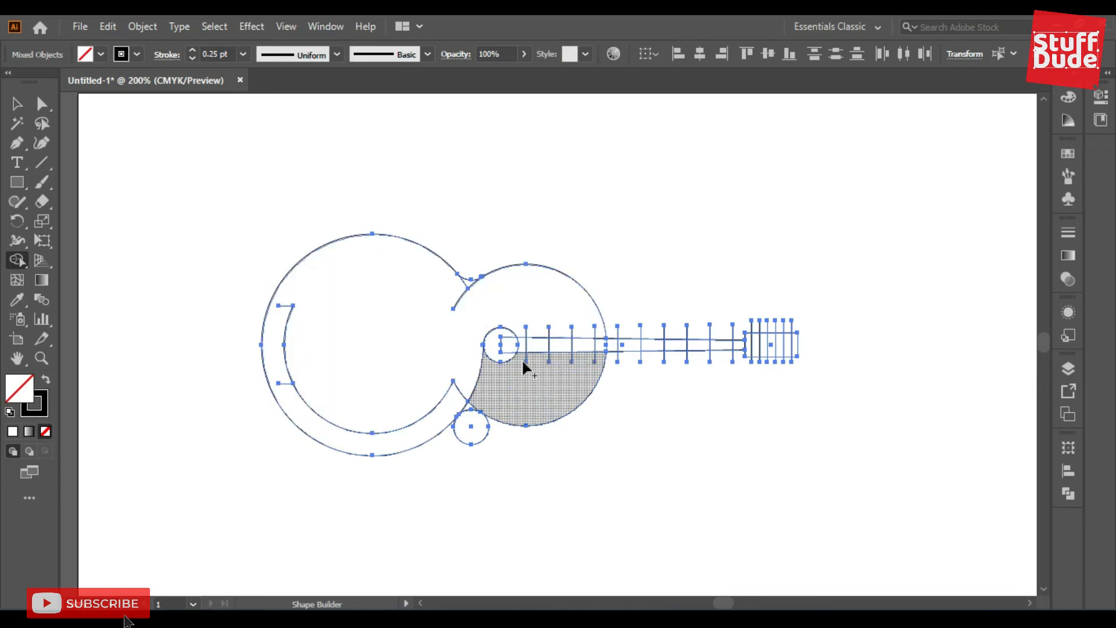
Erase the leftover arc segments at the upper waist, leaving a smooth curve between the two body circles
key("ctrl+equal")
left_click_drag(566, 335, 514, 363)
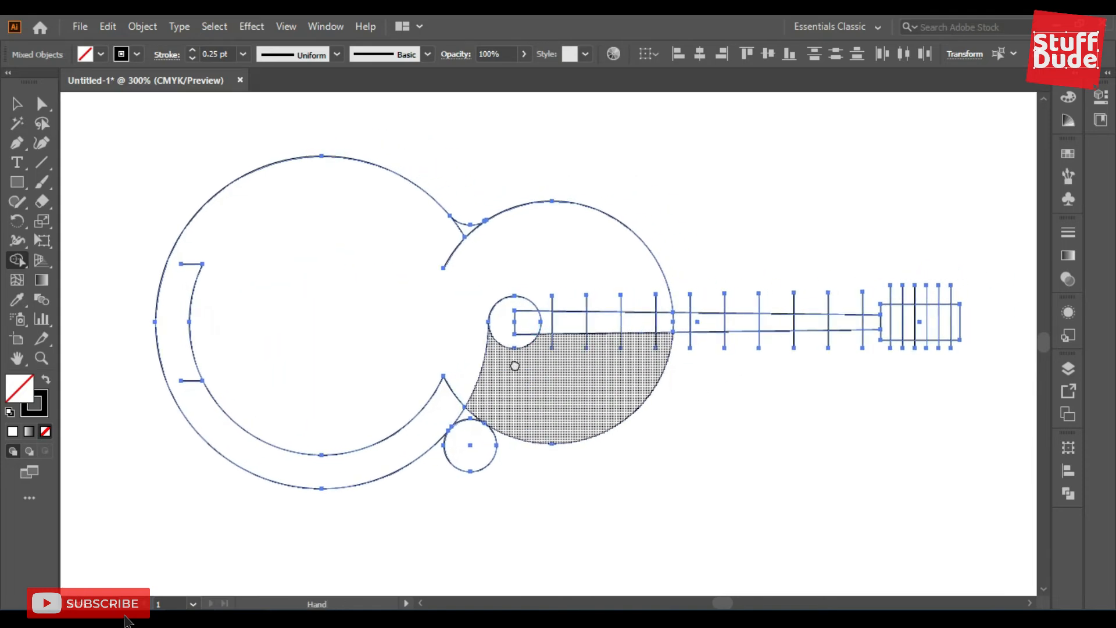
left_click(452, 250, "alt")
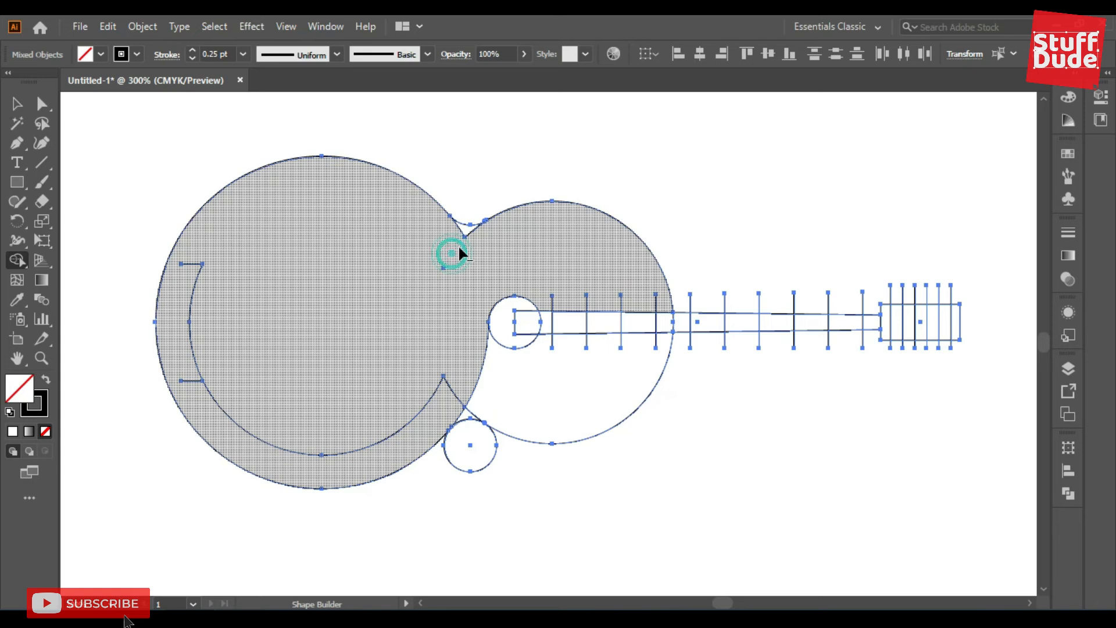
left_click(462, 229, "alt")
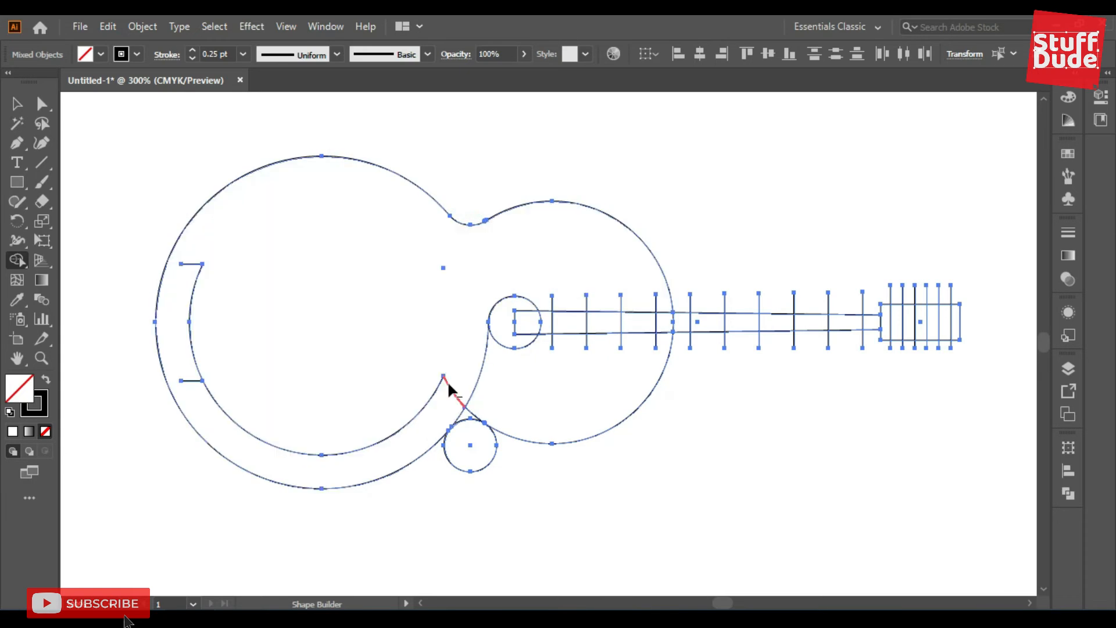
Erase the inner circle's lower arc, the overlapping arcs at the lower waist and the lower small circle's outer part
left_click(451, 389, "alt")
left_click(434, 389, "alt")
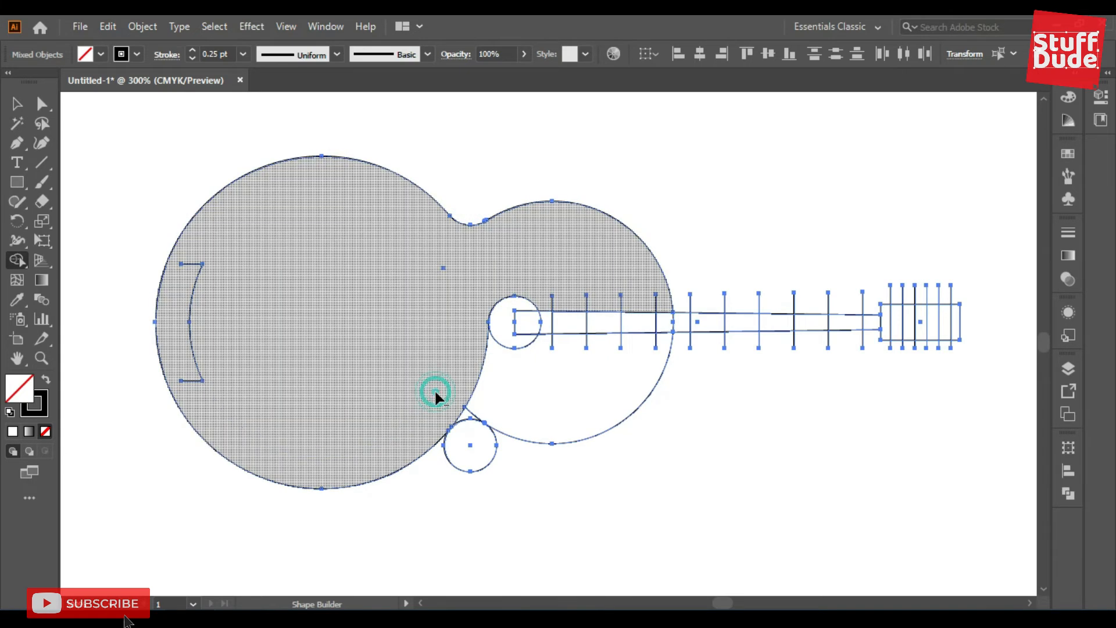
left_click(479, 365, "alt")
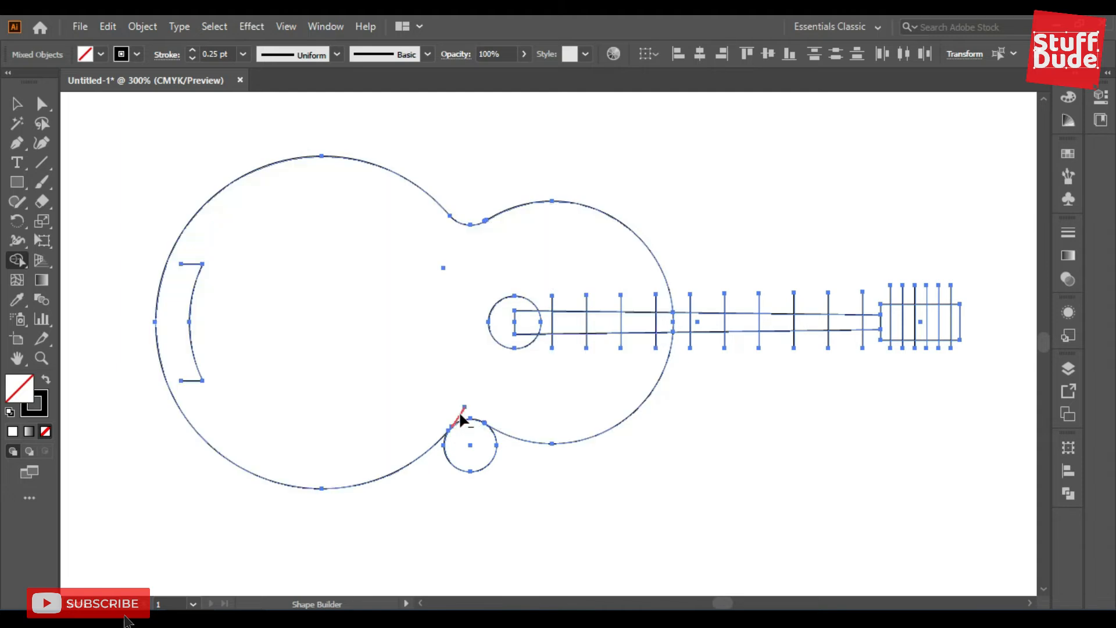
left_click(462, 418, "alt")
left_click(486, 463, "alt")
Remove the two horizontal stubs at the bridge arc's ends and the end of the tapered neck inside the sound hole
left_click(188, 264, "alt")
left_click(190, 379, "alt")
left_click(526, 319, "alt")
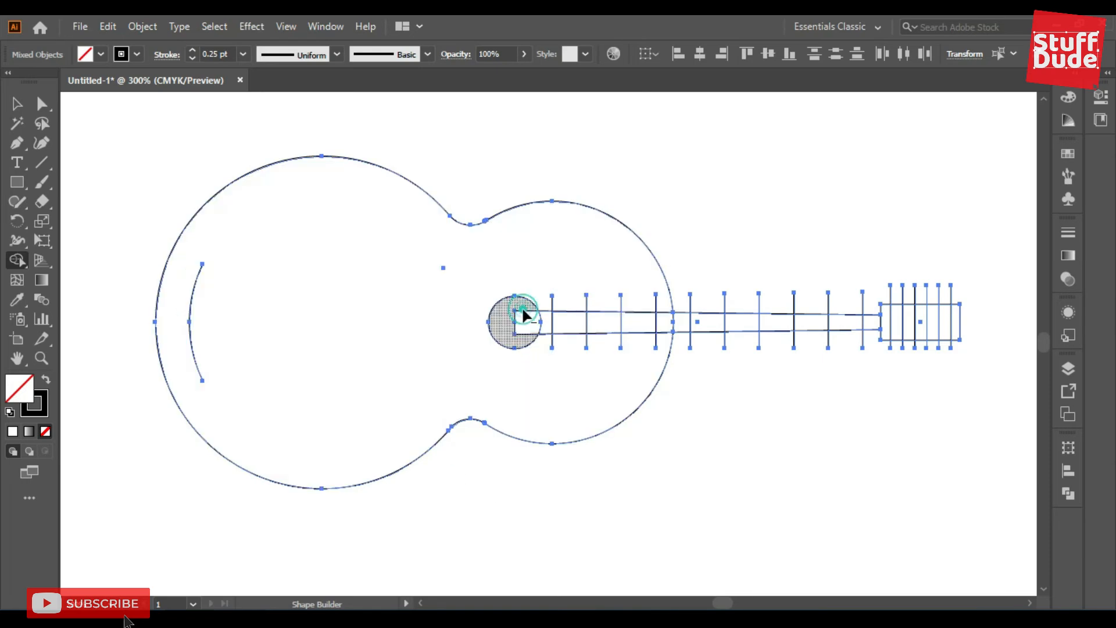
Trim away the parts of the fret lines that extend above the tapered neck
left_click(550, 301, "alt")
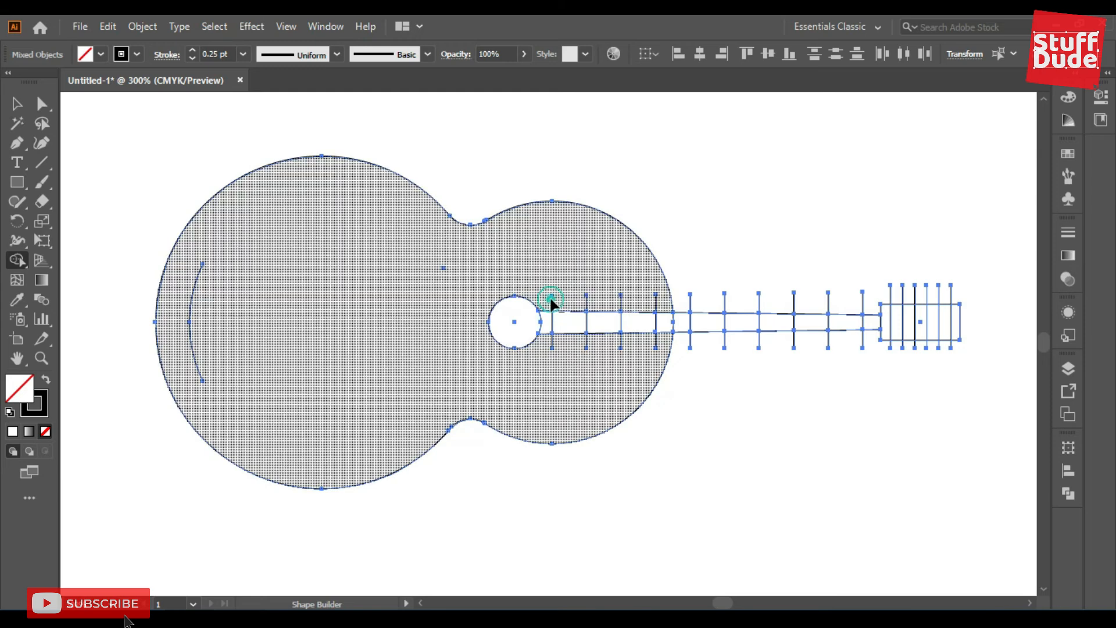
left_click(587, 302, "alt")
left_click(619, 300, "alt")
left_click(658, 302, "alt")
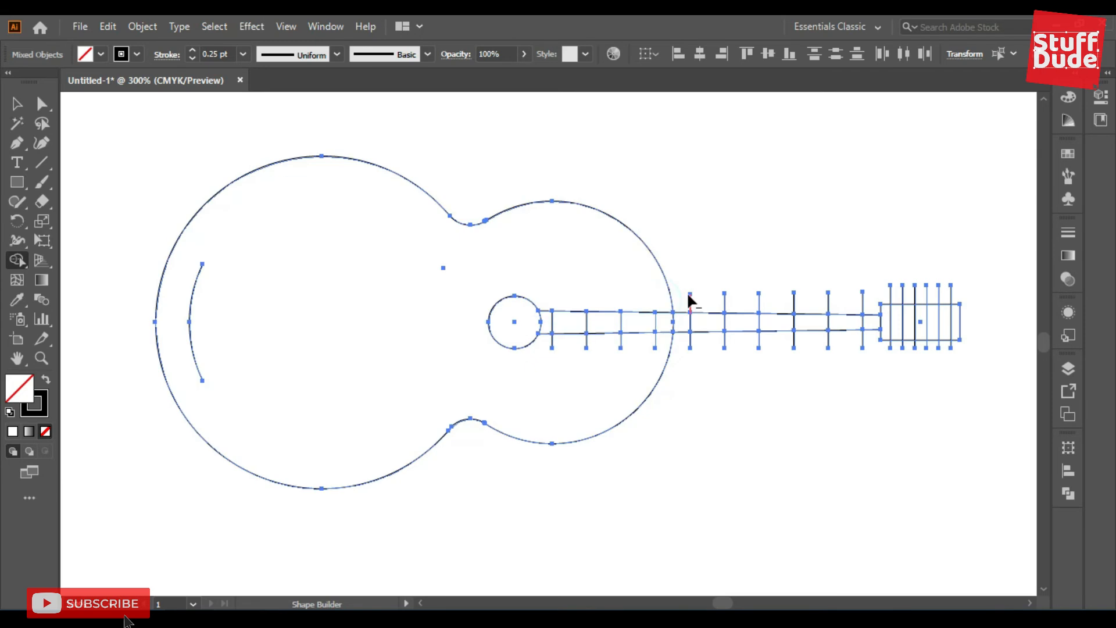
left_click(689, 294, "alt")
left_click_drag(706, 286, 869, 296, "alt")
mouse_move(799, 297)
left_mouse_down("alt")
mouse_move(706, 294)
mouse_move(803, 295)
mouse_move(818, 269)
left_mouse_up("alt")
Trim away the parts of the fret lines that extend below the tapered neck
left_click(587, 340, "alt")
left_click(619, 340, "alt")
left_click(654, 339, "alt")
left_click(689, 340, "alt")
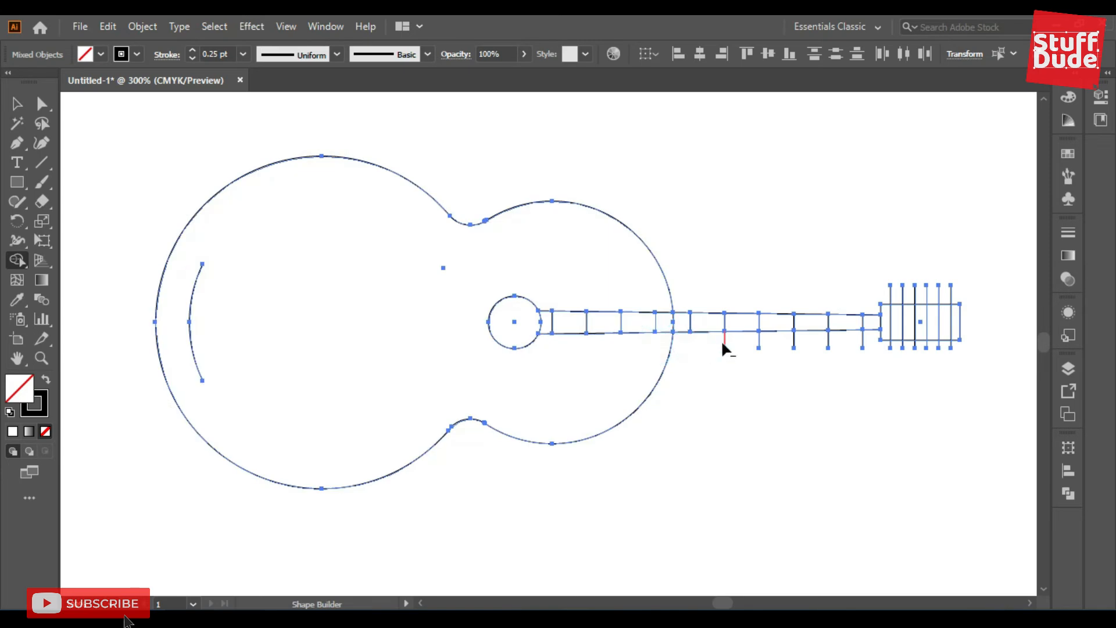
left_click_drag(704, 363, 798, 343)
left_click_drag(734, 367, 734, 369)
Remove the tuning-peg line segments inside the headstock rectangle, keeping the stubs above and below it
left_click(889, 320, "alt")
left_click(899, 316)
left_click(903, 316)
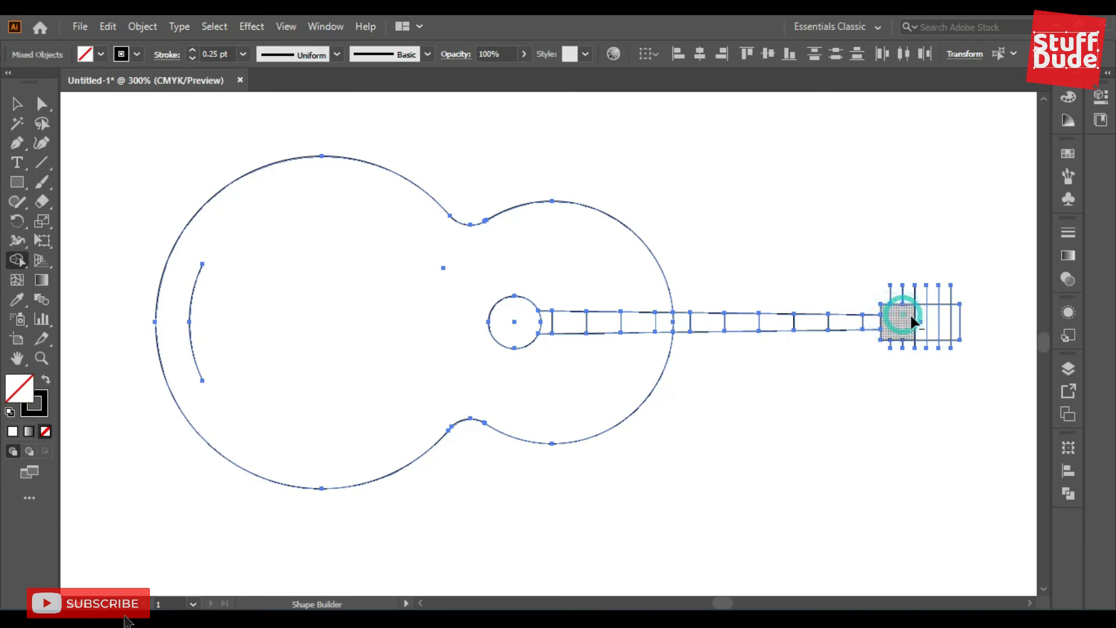
left_click(928, 317)
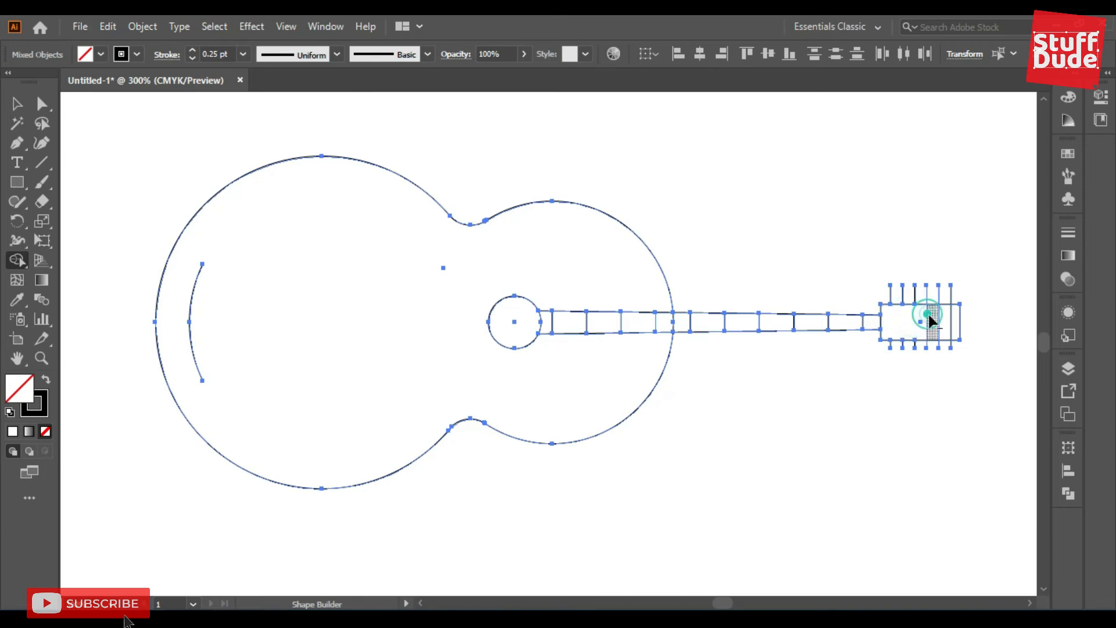
left_click(936, 314)
left_click(949, 314)
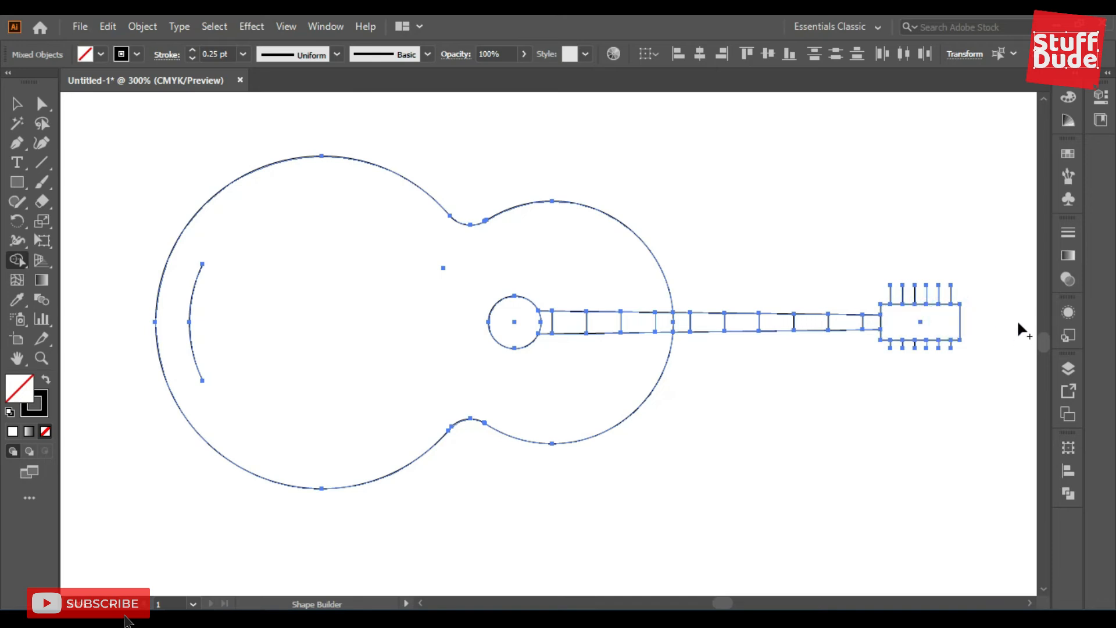
Shorten the upper tuning pegs by selecting their top anchor points and nudging them down toward the headstock
left_click(41, 103)
left_click(50, 105)
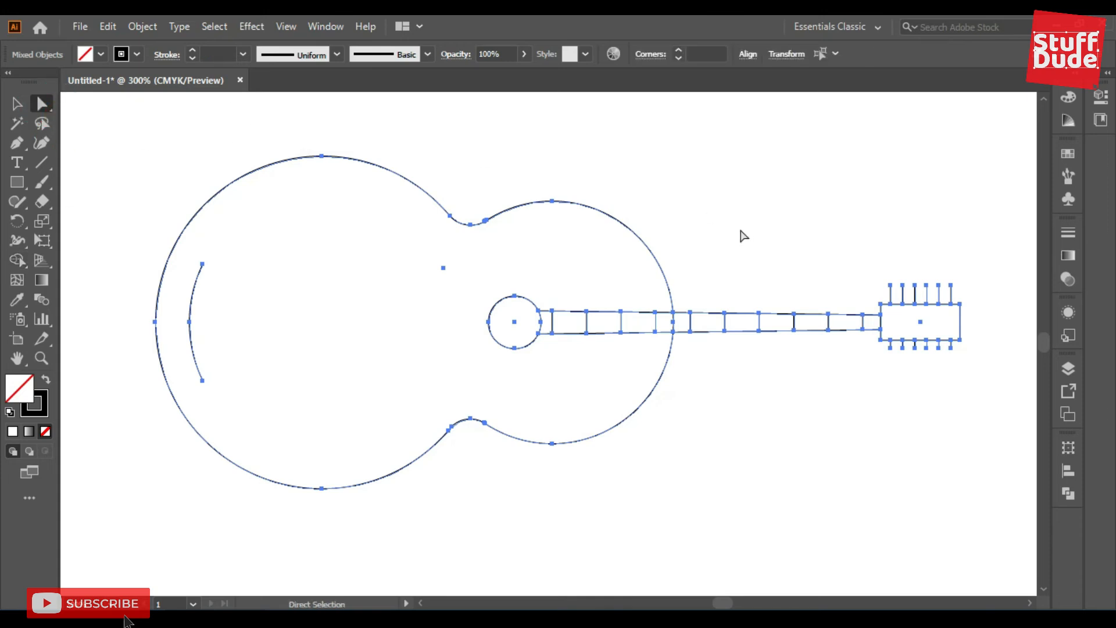
left_click(825, 247)
left_click_drag(872, 268, 970, 297)
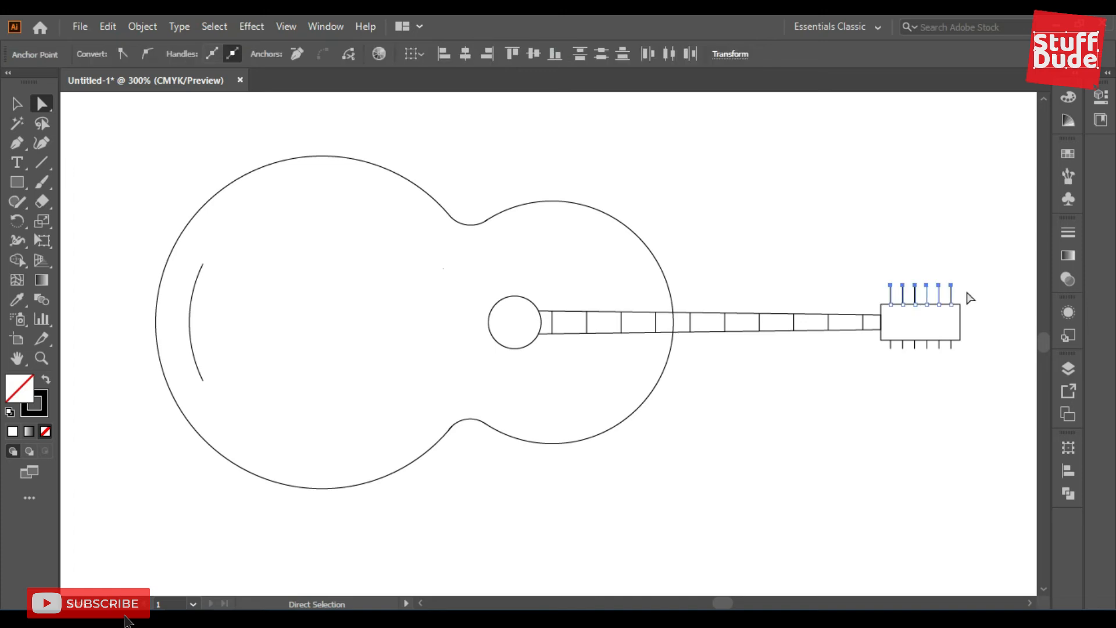
key("Down")
key("Down")
key("Down")
key("Down")
key("Down")
left_click(981, 281)
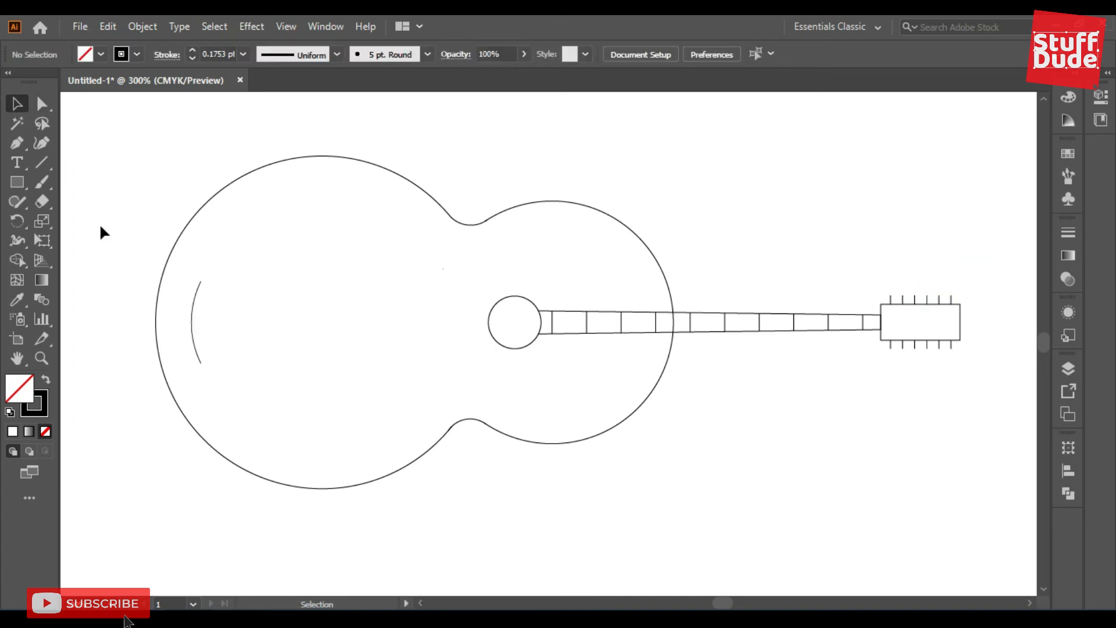
Draw two straight string lines from the bridge arc's upper and lower ends to the neck's corners at the headstock
left_click(41, 163)
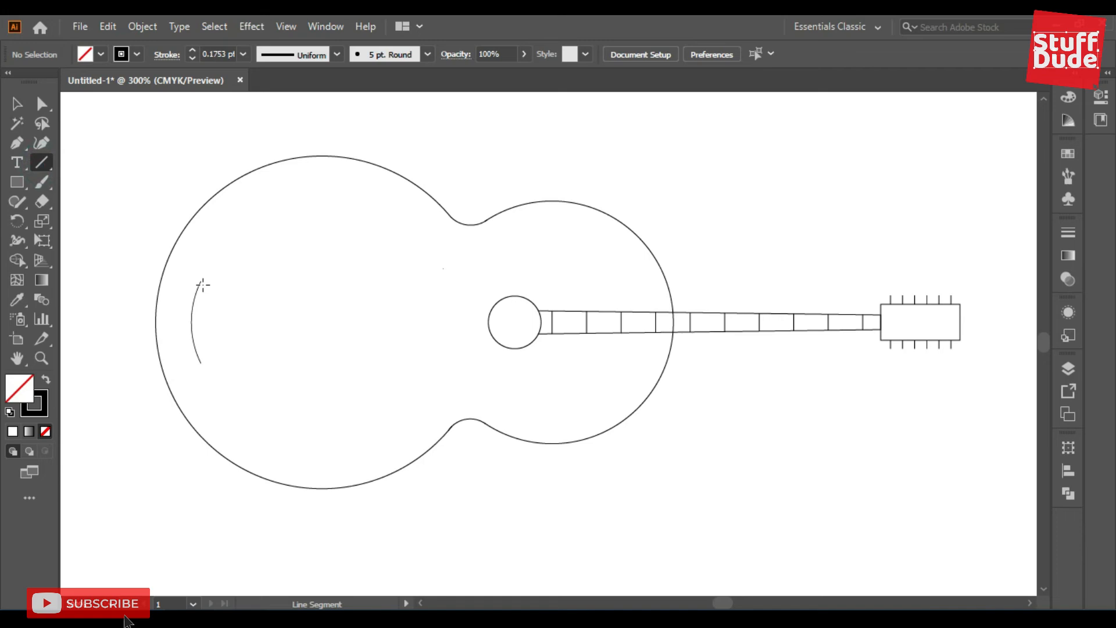
left_click_drag(200, 282, 881, 315)
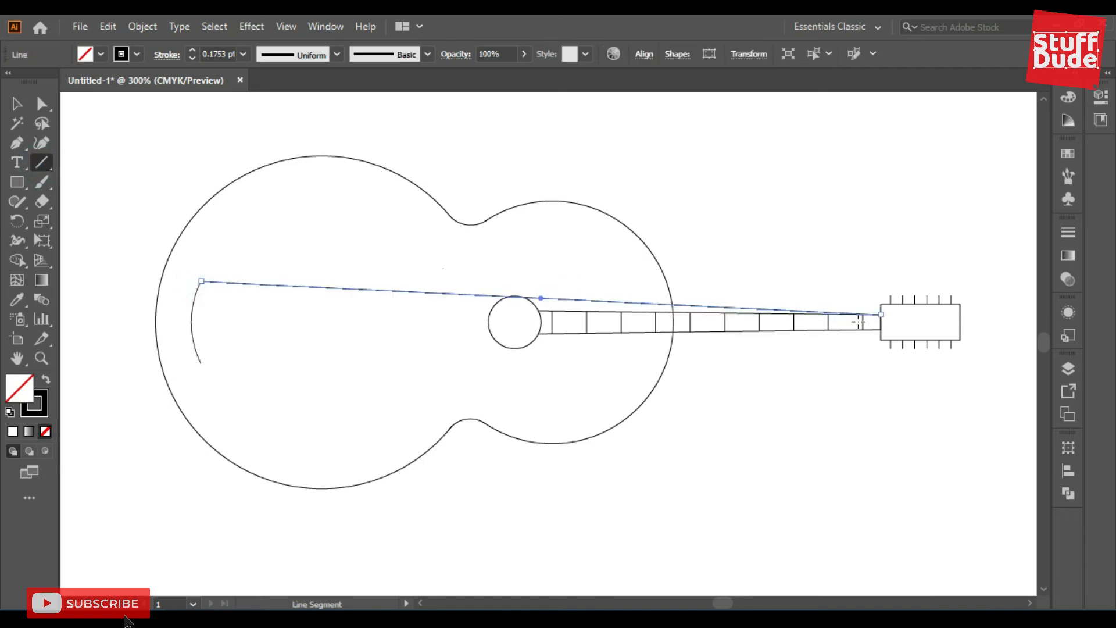
left_click_drag(201, 364, 882, 329)
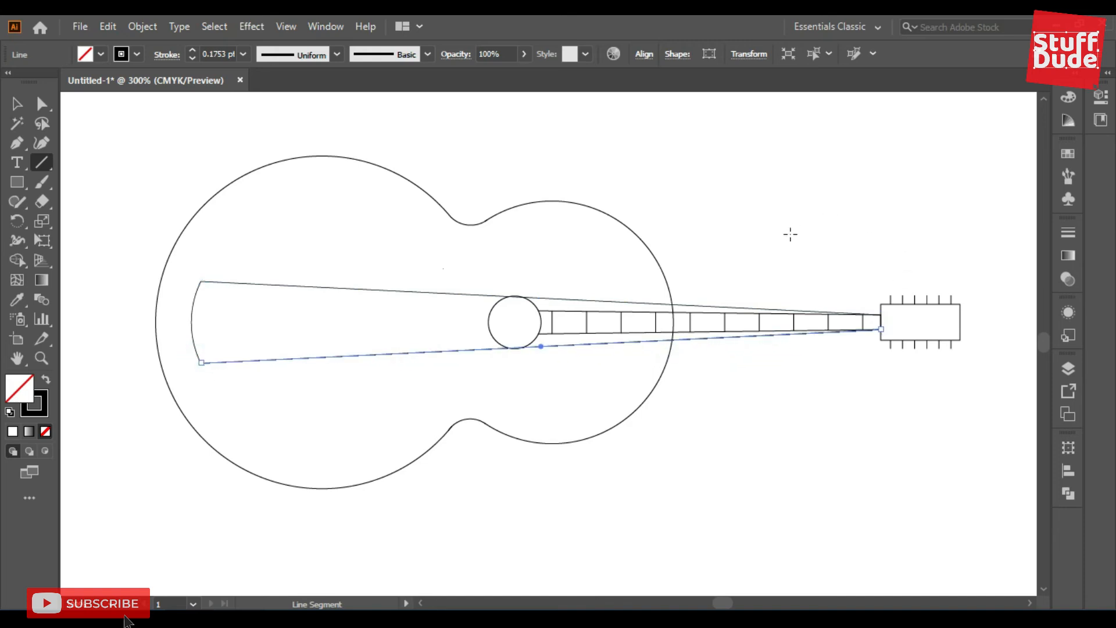
key("v")
left_click(772, 230)
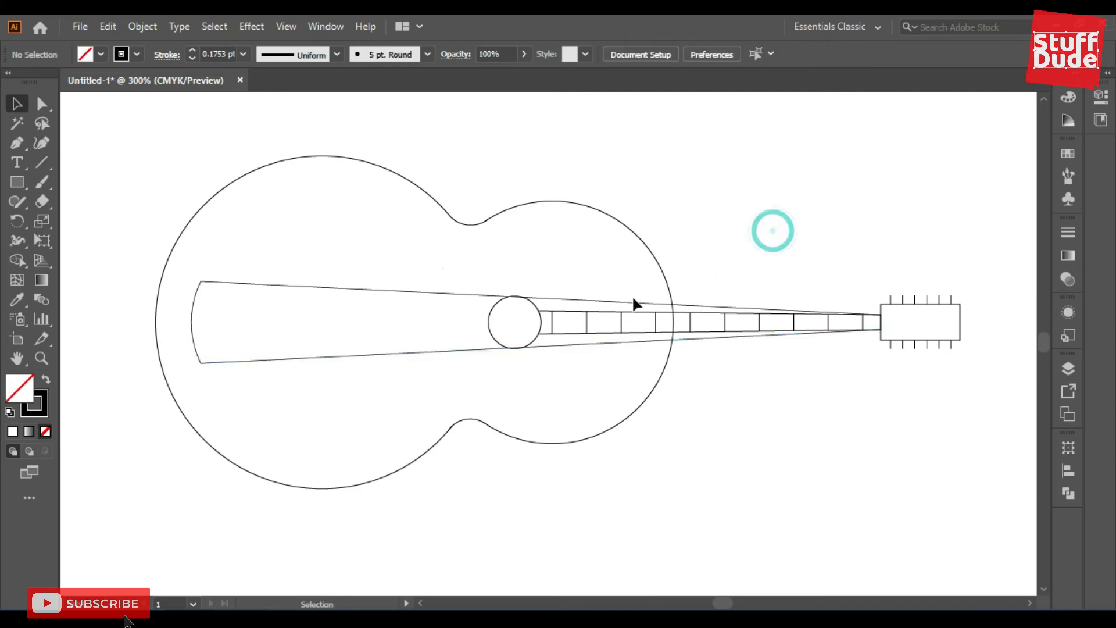
Select both outer string lines and make a blend between them
left_click(405, 291)
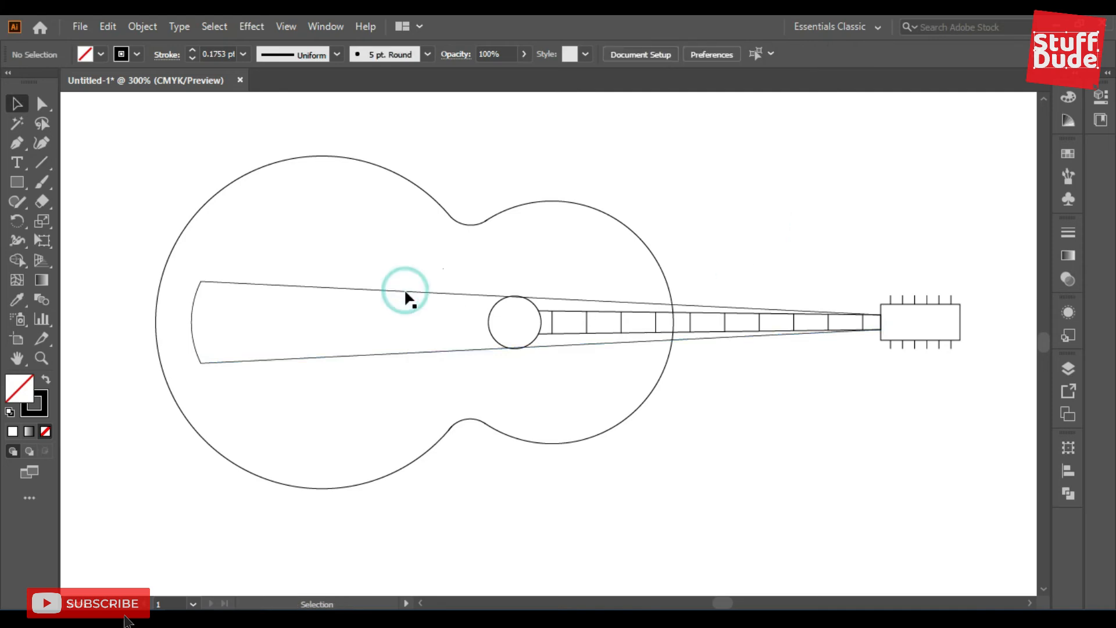
left_click(404, 352, "shift")
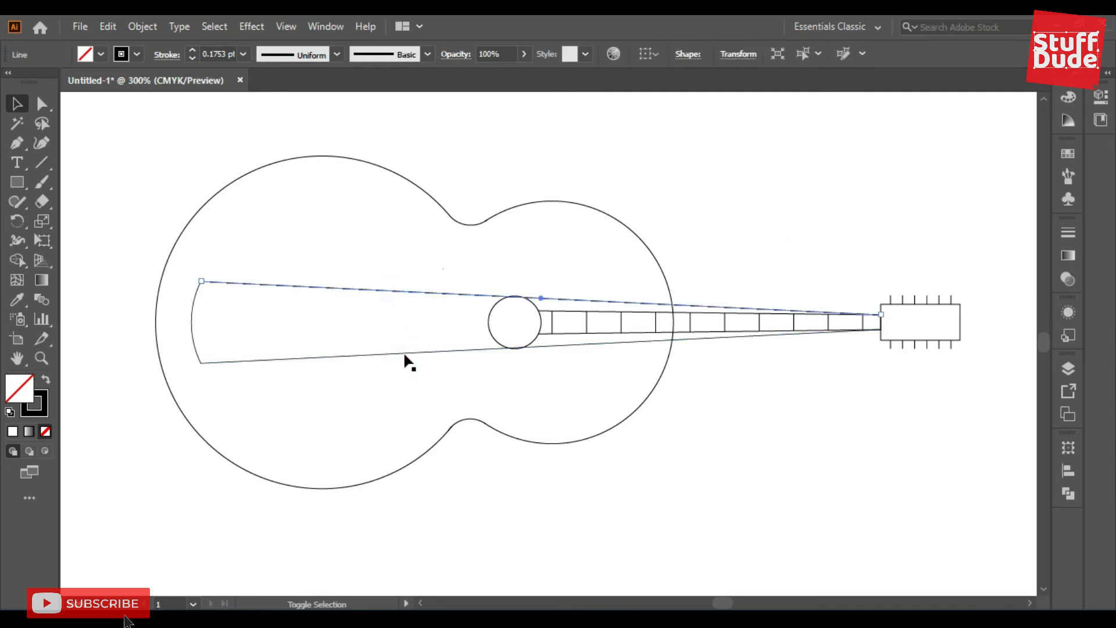
left_click(404, 353, "shift")
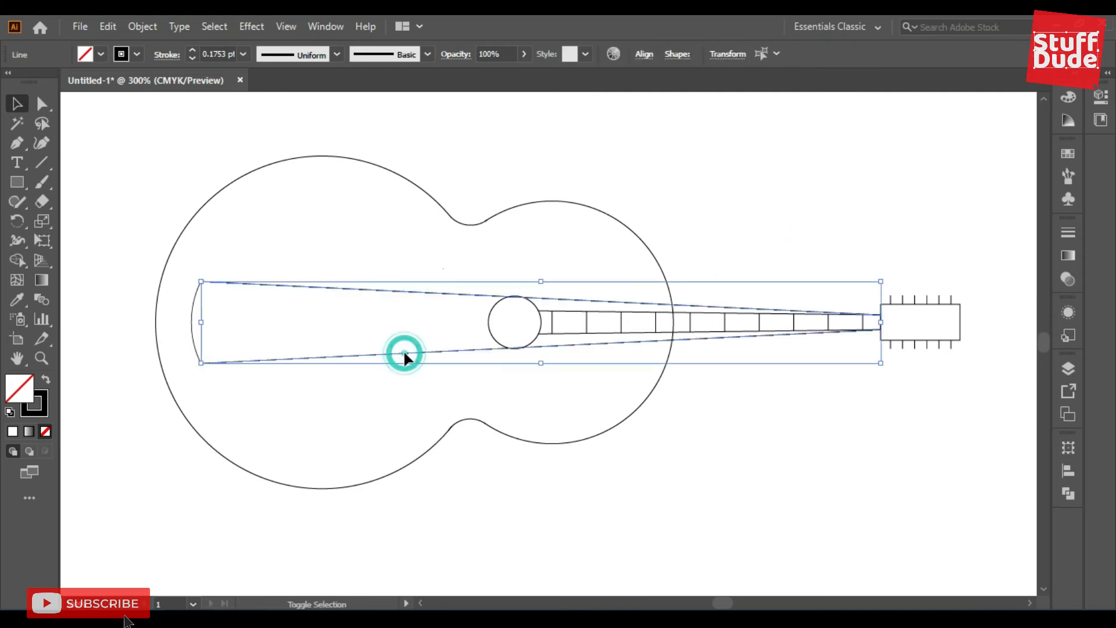
left_click(111, 27)
mouse_move(143, 26)
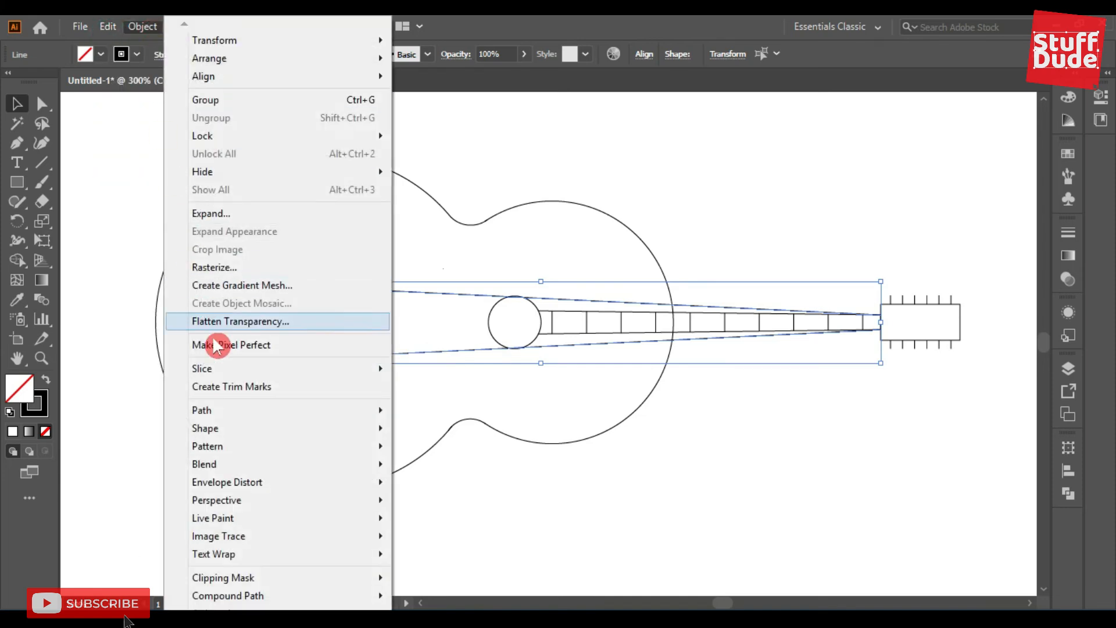
mouse_move(226, 465)
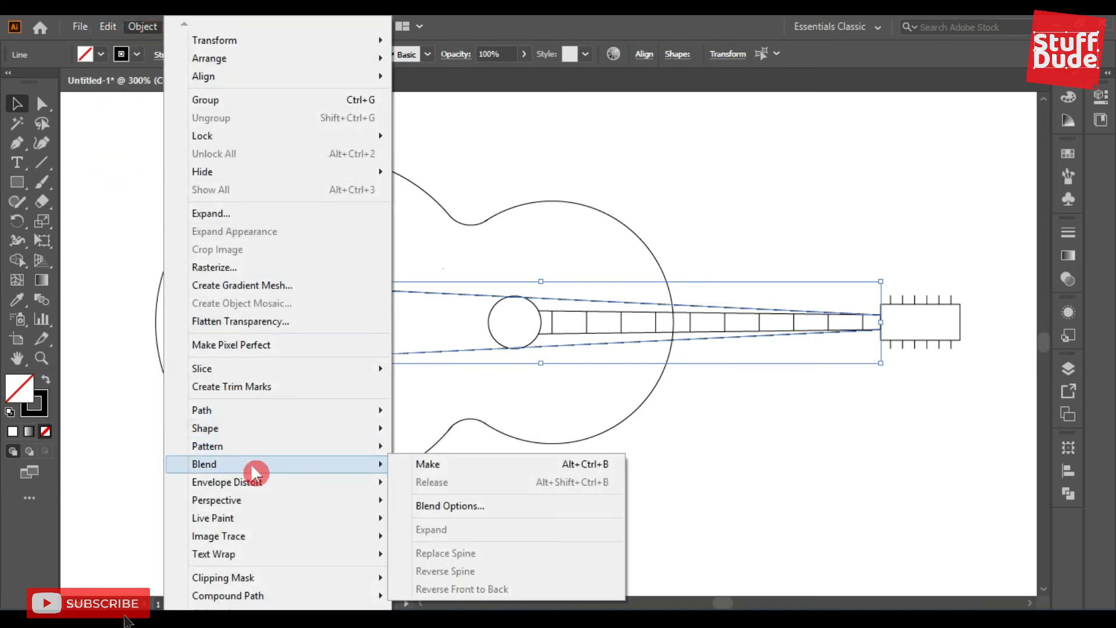
left_click(474, 465)
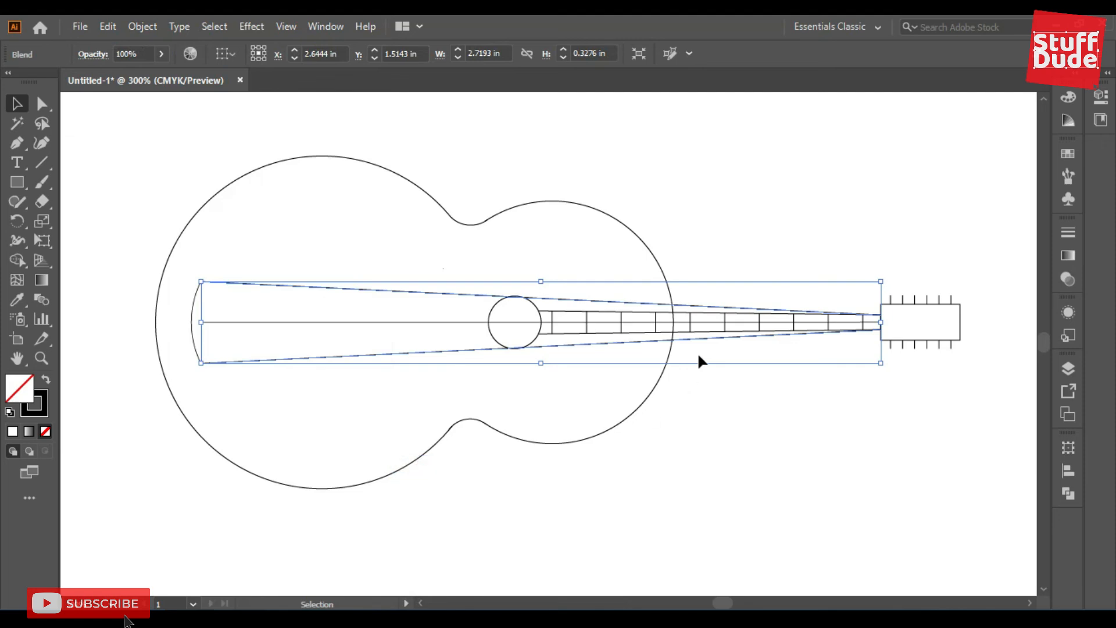
Set the string blend's spacing to Specified Steps with 3 steps, previewing the result
left_click(145, 27)
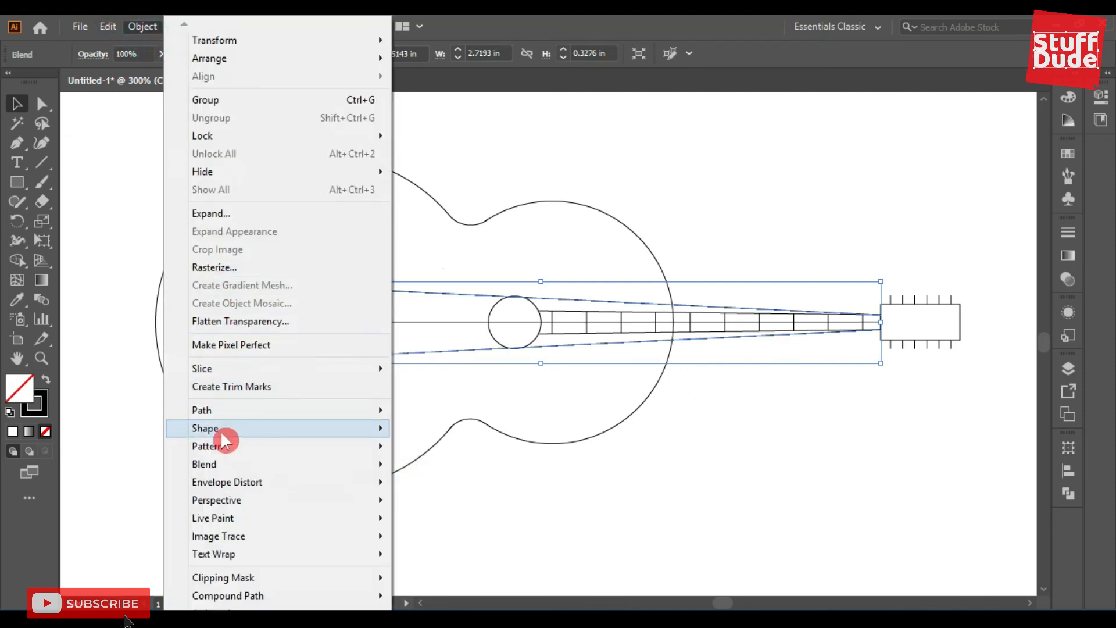
mouse_move(225, 463)
left_click(451, 509)
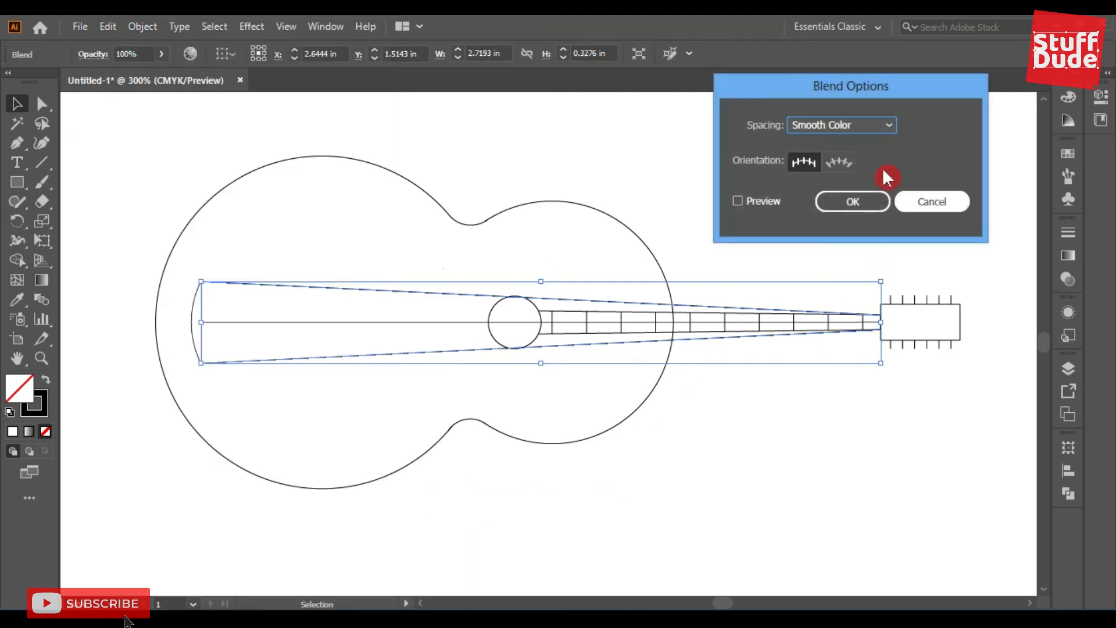
left_click(874, 125)
left_click(863, 152)
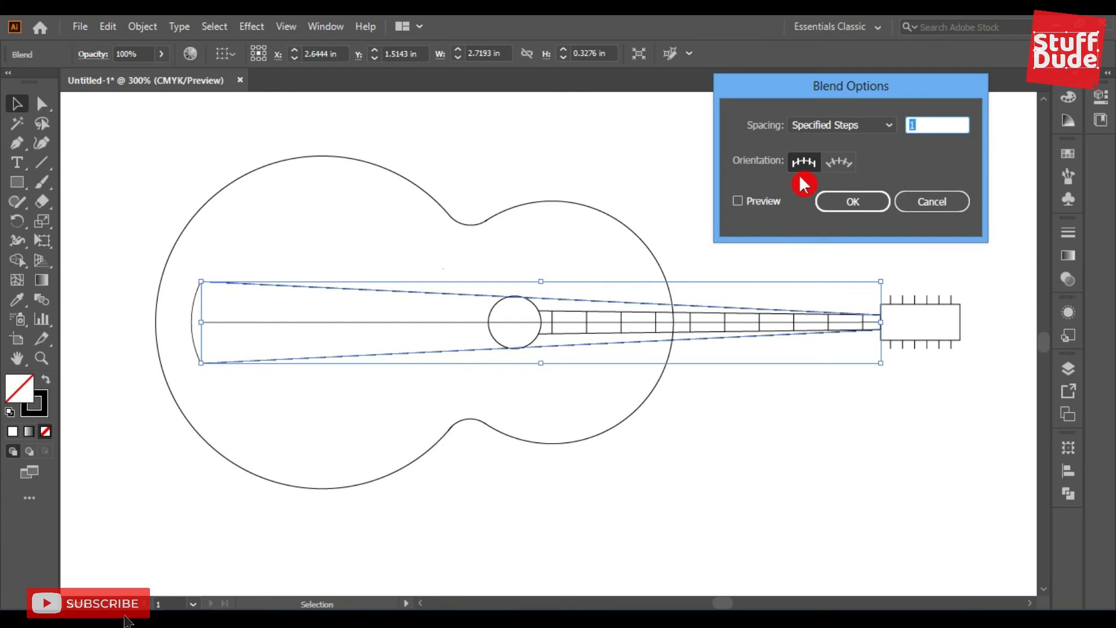
left_click(756, 200)
left_click(908, 127)
key("Up")
key("Up")
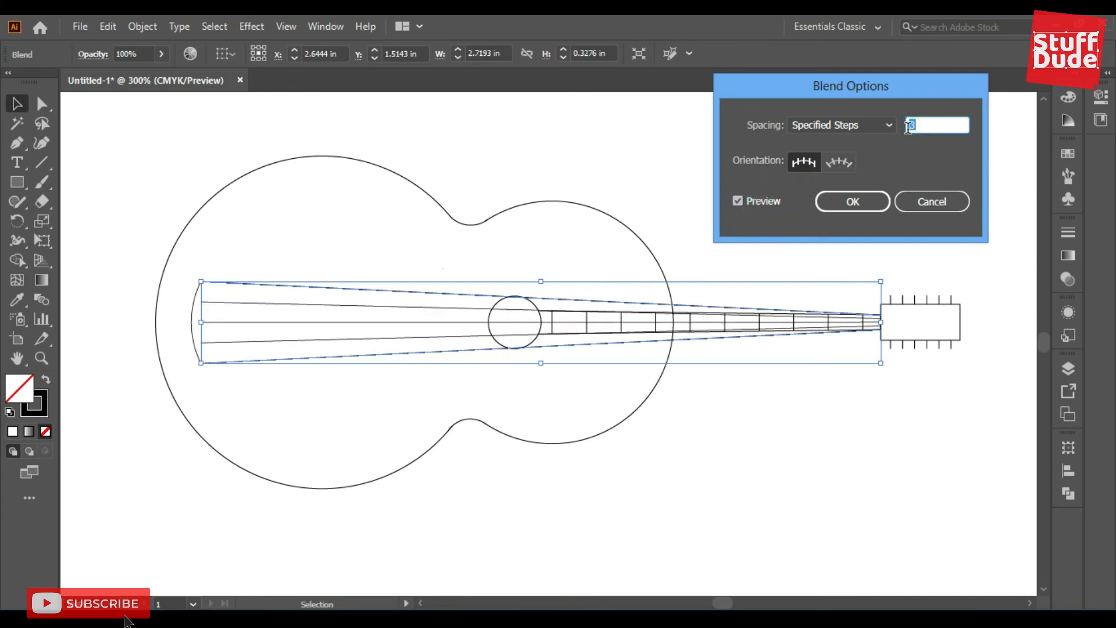
left_click(868, 202)
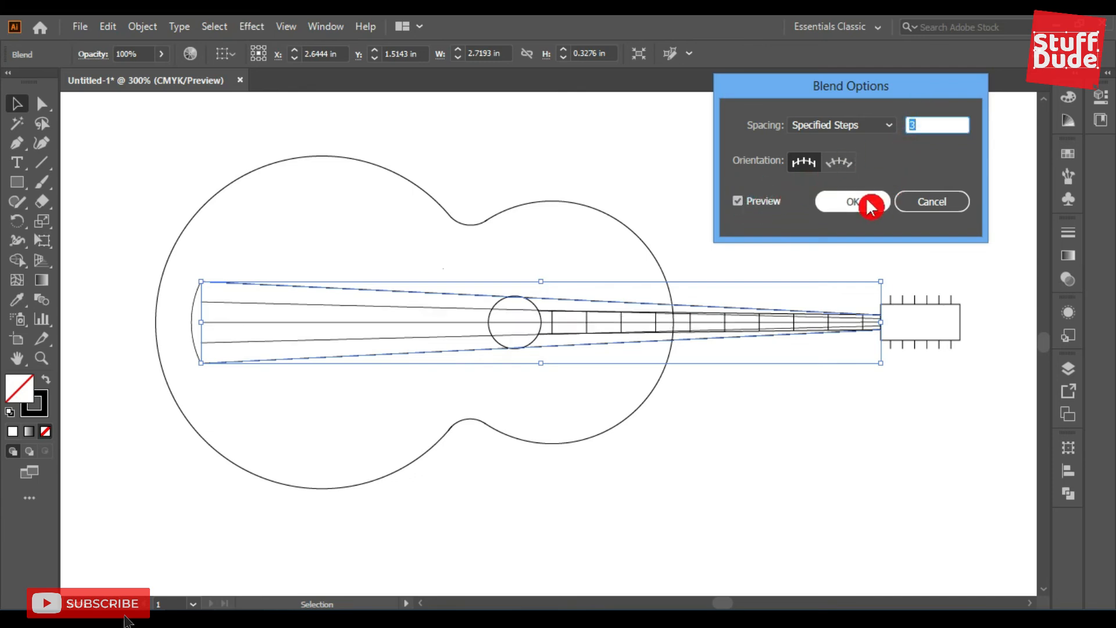
left_click(796, 207)
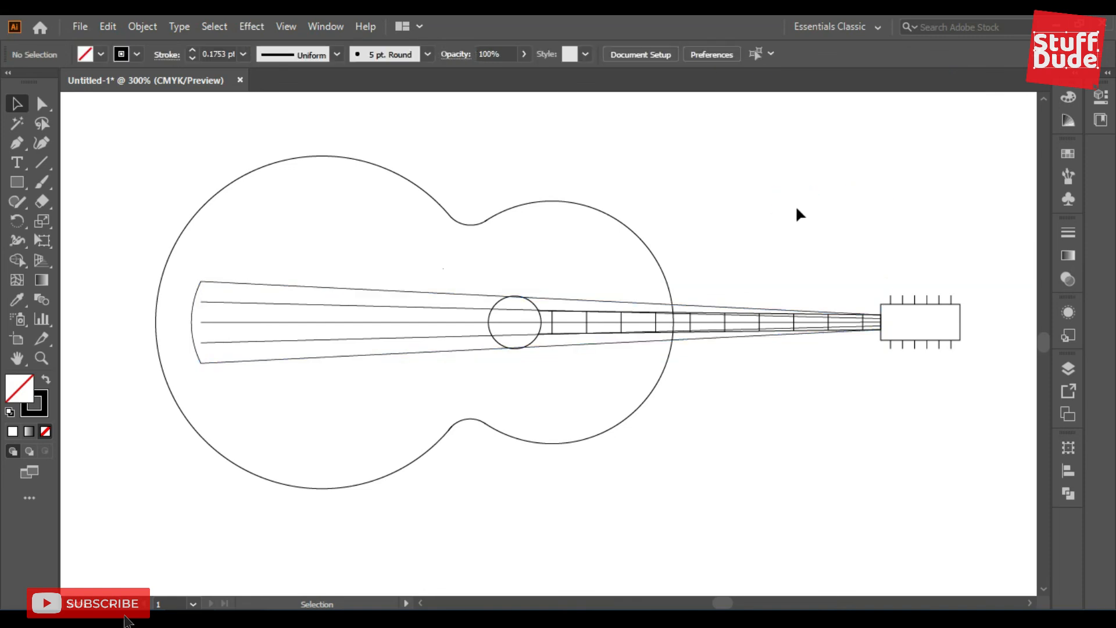
Stretch the string blend slightly past the bridge arc and expand it into separate lines
left_click(208, 322)
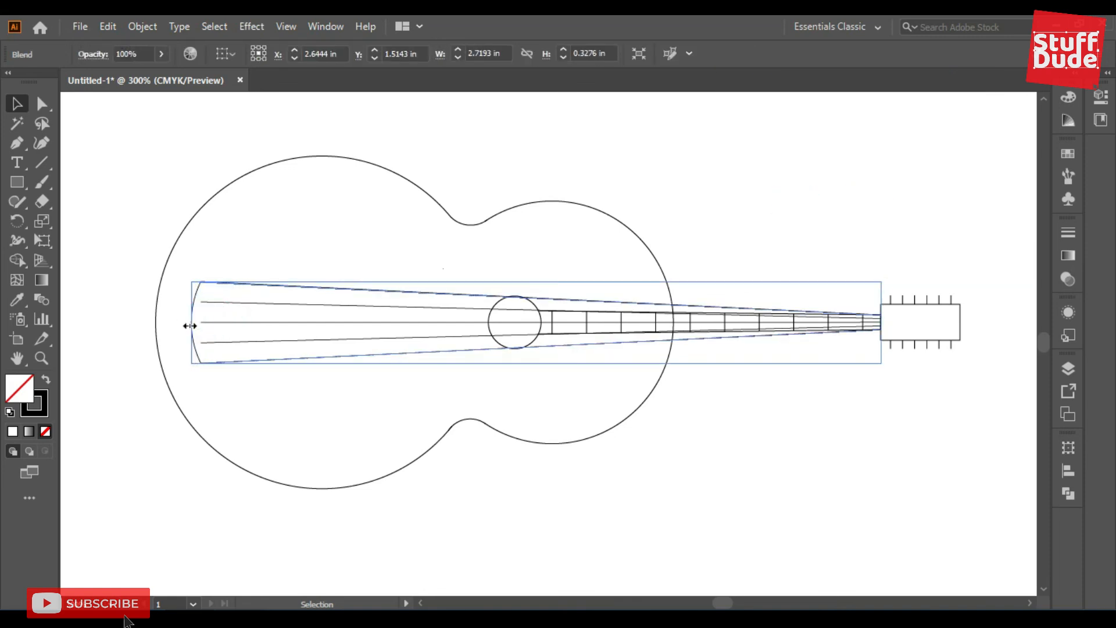
left_click_drag(189, 325, 188, 323)
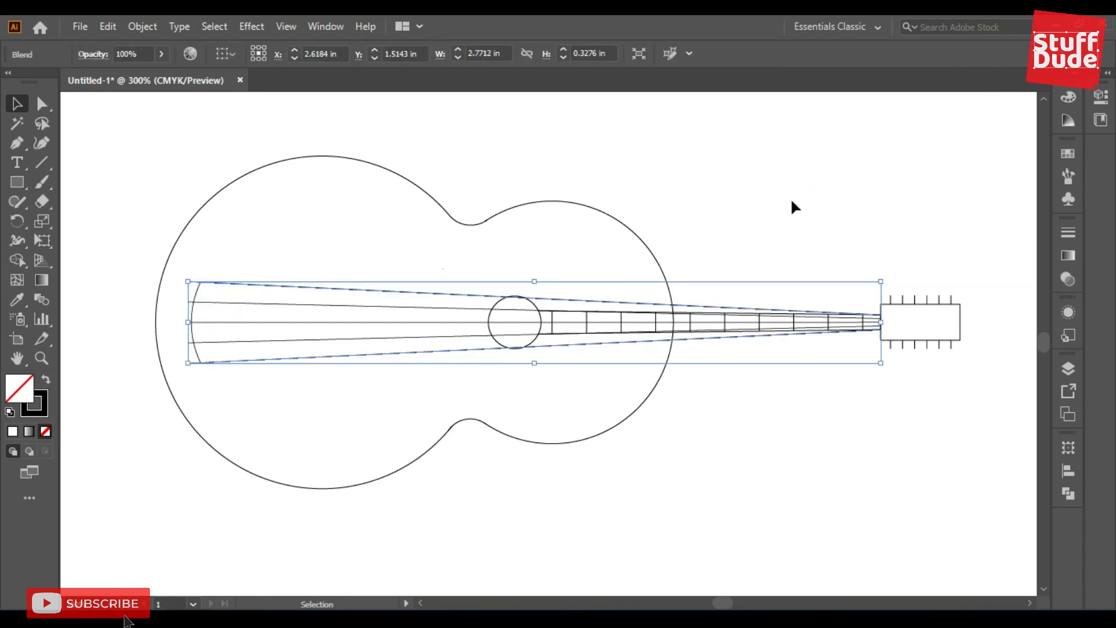
left_click(143, 27)
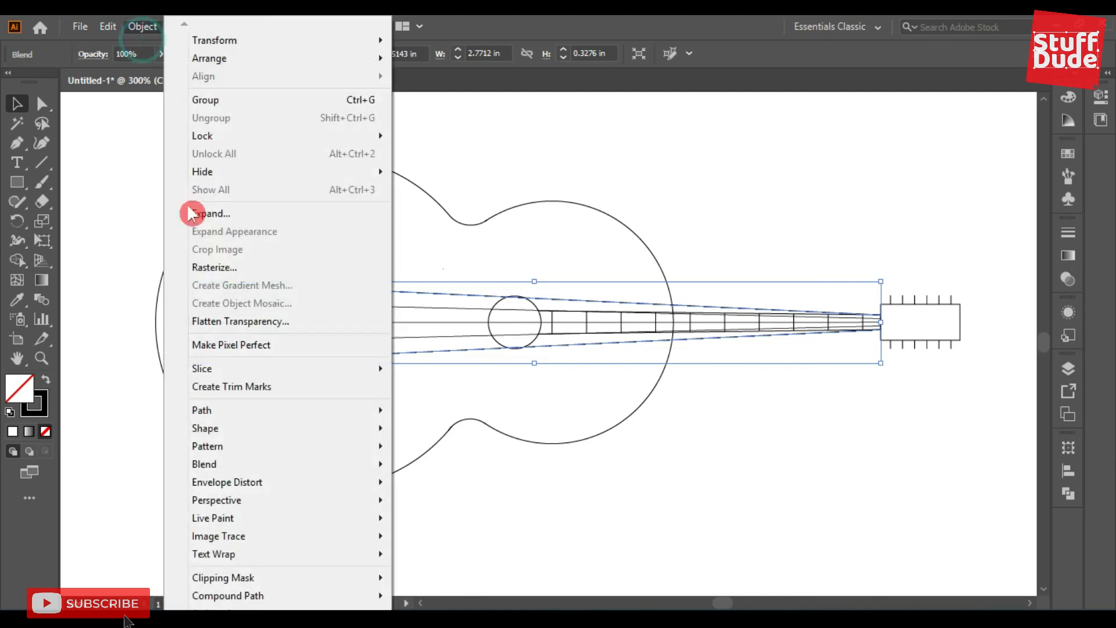
mouse_move(331, 463)
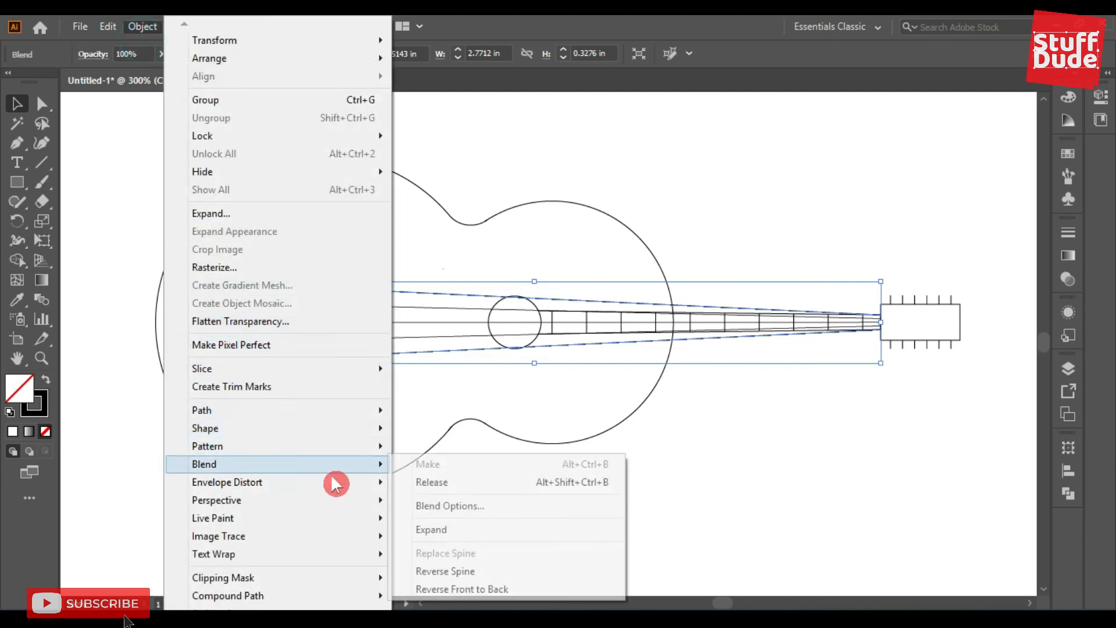
left_click(456, 528)
left_click(611, 530)
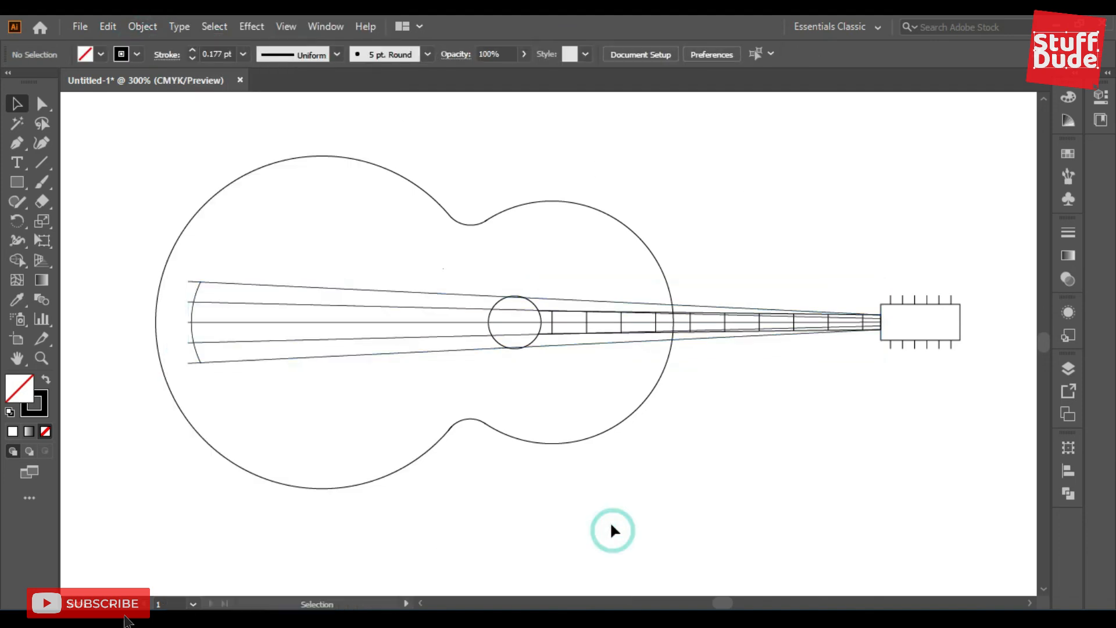
Trim the five string ends that protrude beyond the bridge arc with the Shape Builder tool
left_click_drag(113, 245, 268, 386)
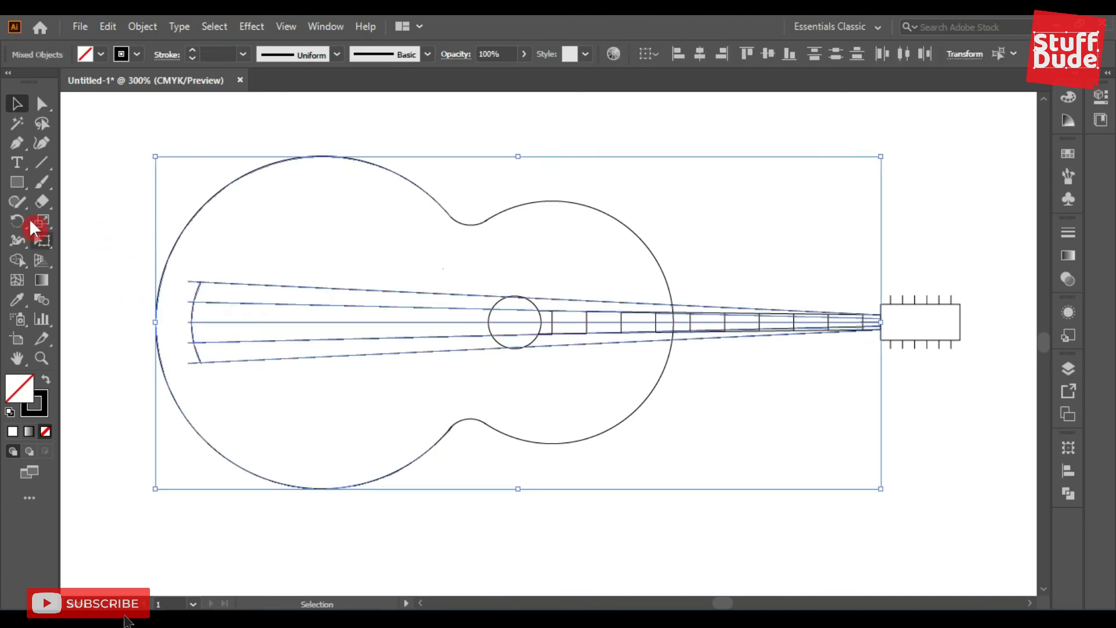
left_click(21, 261)
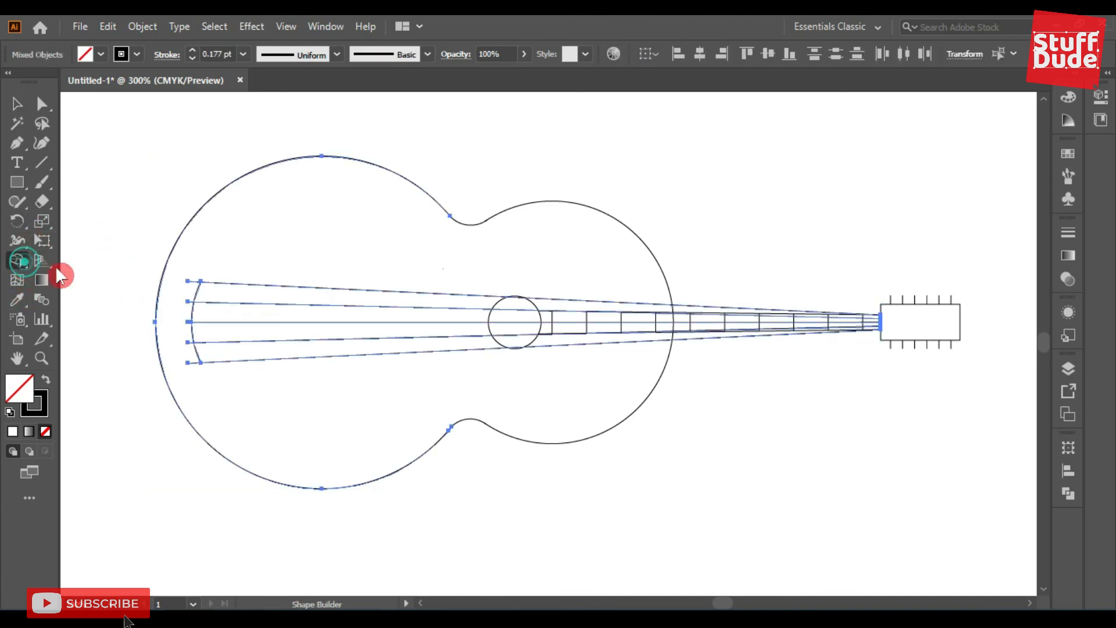
left_click(191, 282, "alt")
left_click(188, 302, "alt")
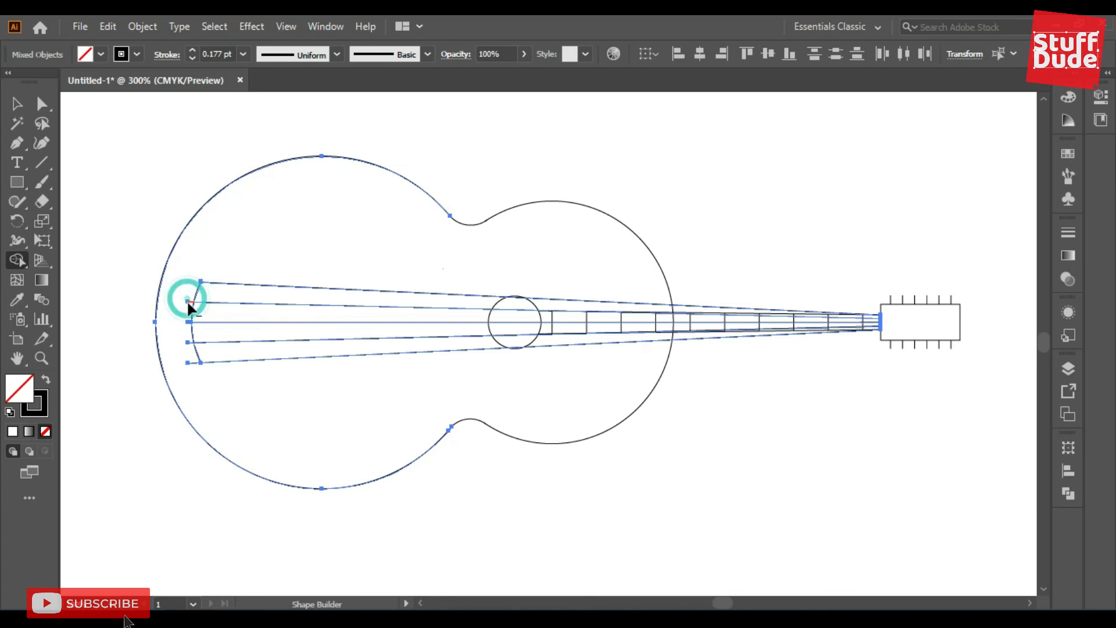
left_click(188, 322, "alt")
left_click(188, 343, "alt")
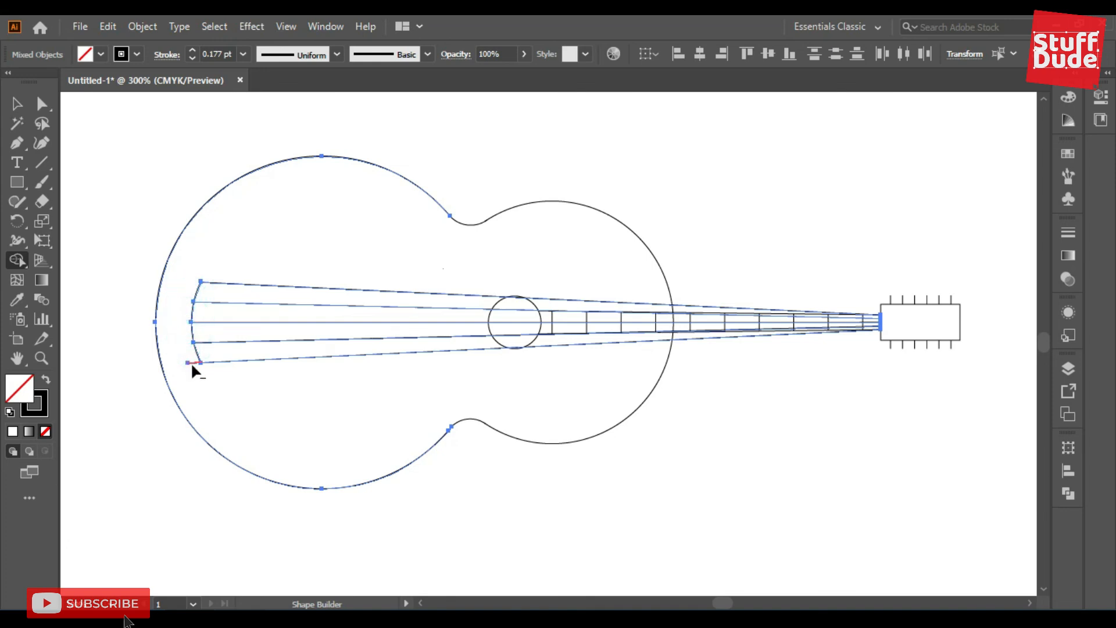
left_click(188, 362, "alt")
left_click(17, 104)
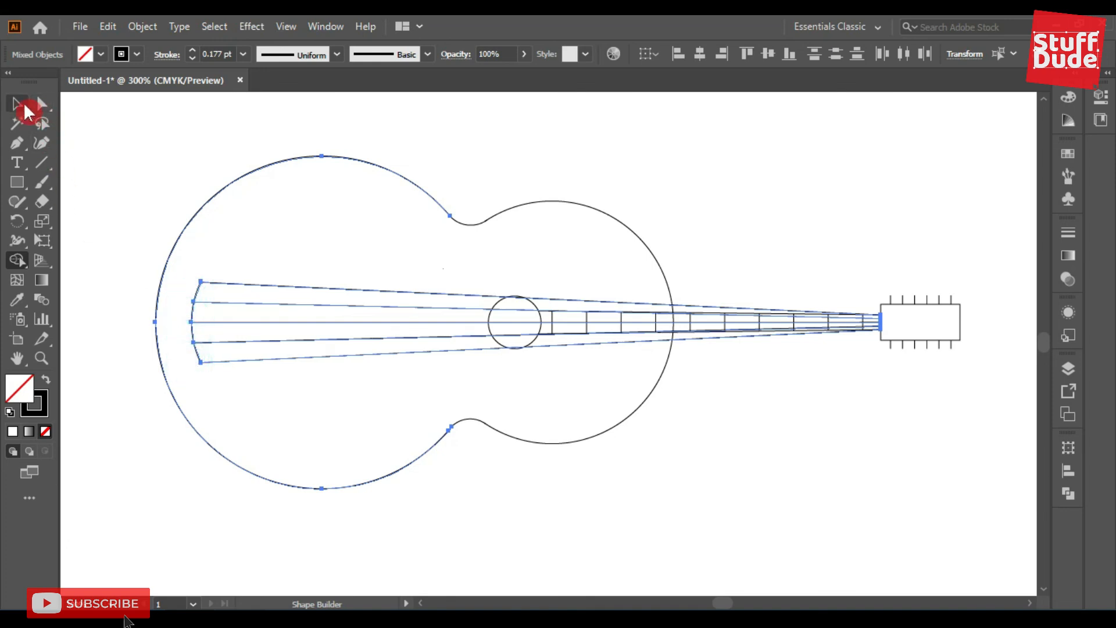
left_click(86, 113)
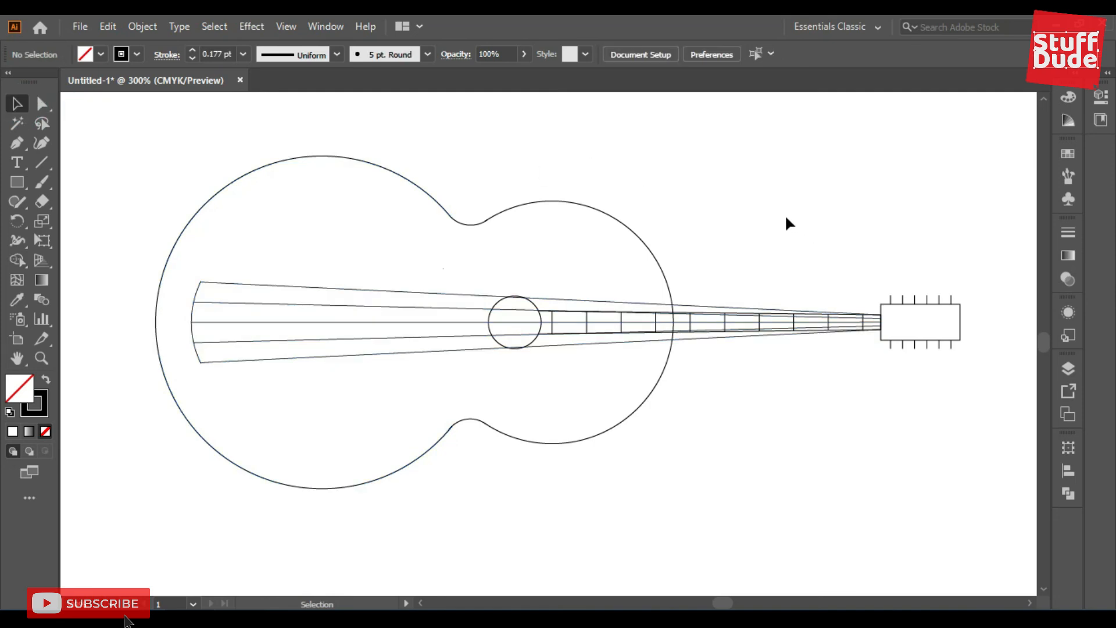
Set the stroke weight of the entire guitar drawing to 0.5 pt
key("ctrl+a")
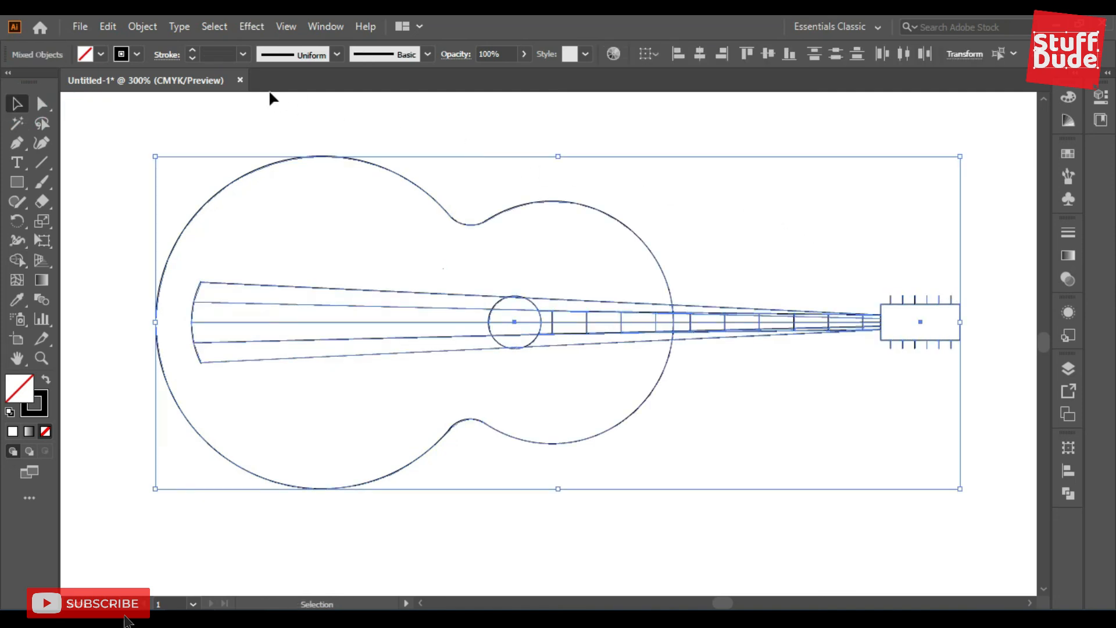
left_click(242, 55)
left_click(263, 89)
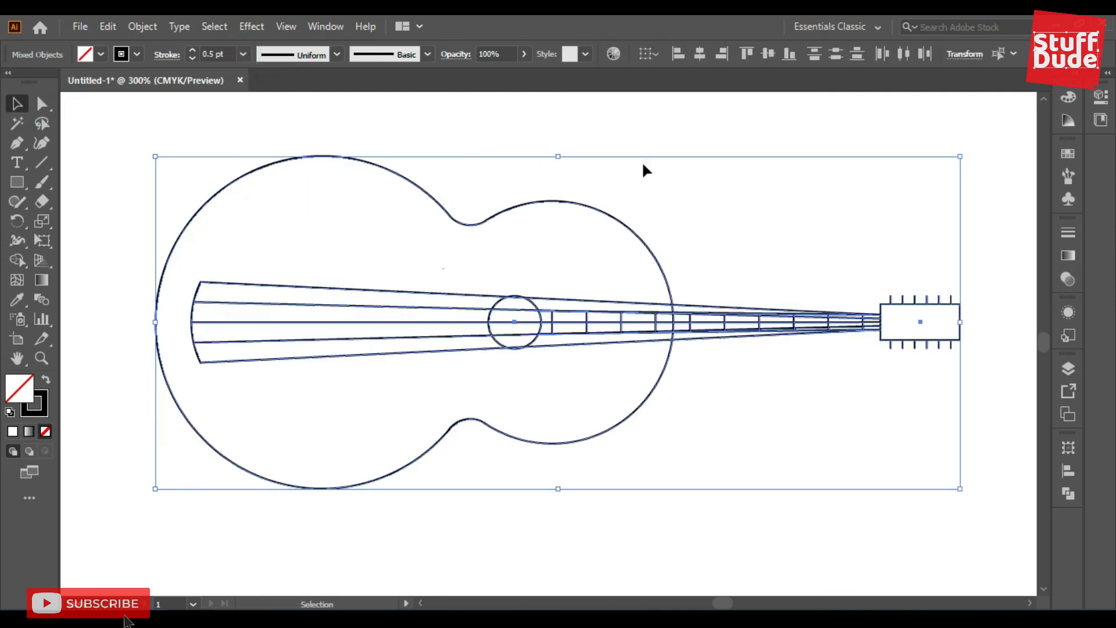
left_click(804, 220)
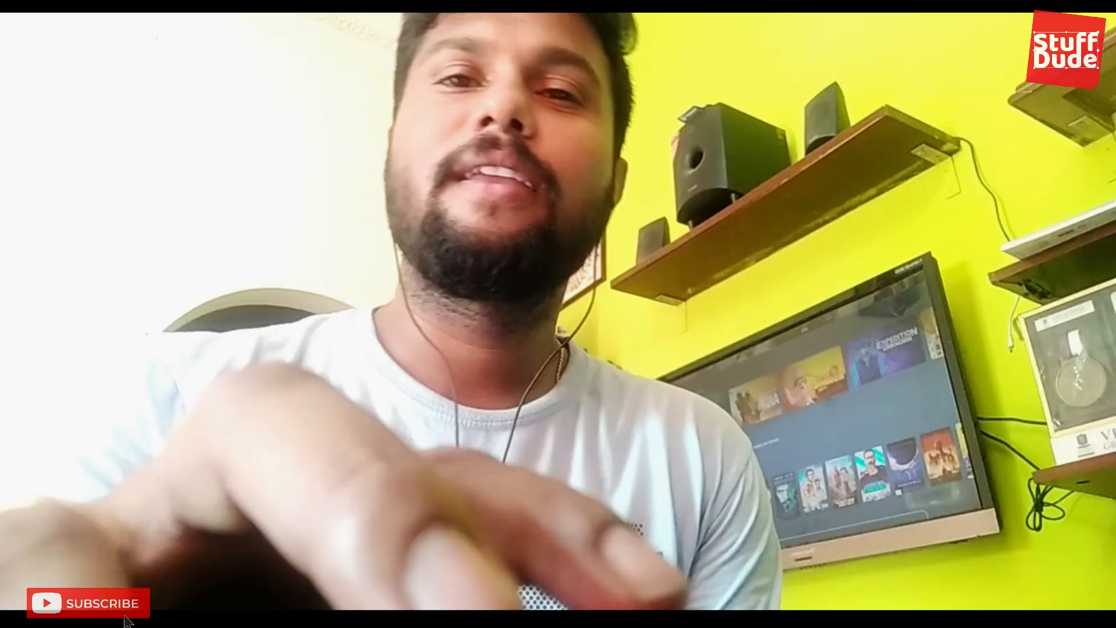